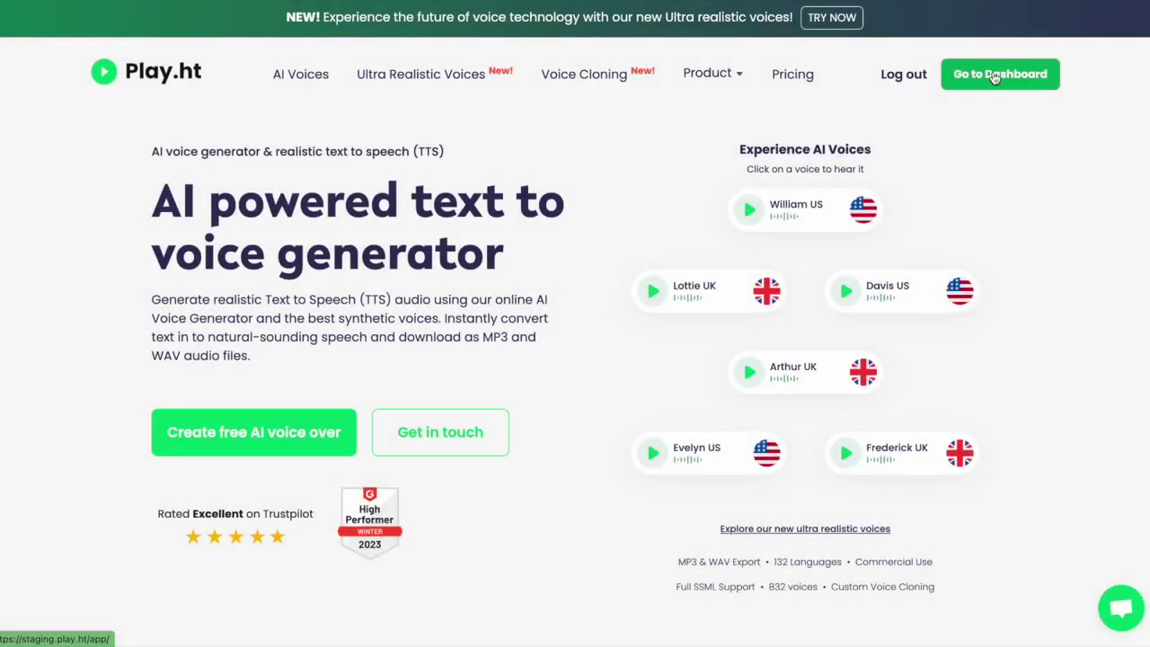
# - From the dashboard, create a new audio draft in the Standard & Premium Voices editor
pyautogui.click(994, 78)
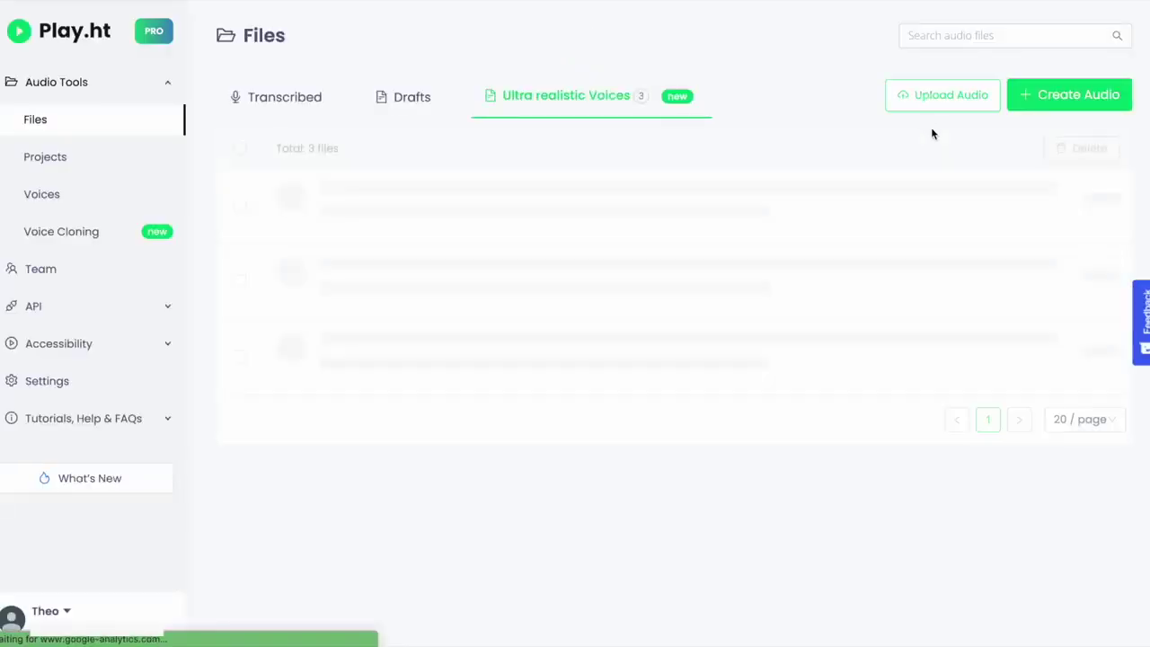
pyautogui.click(1064, 96)
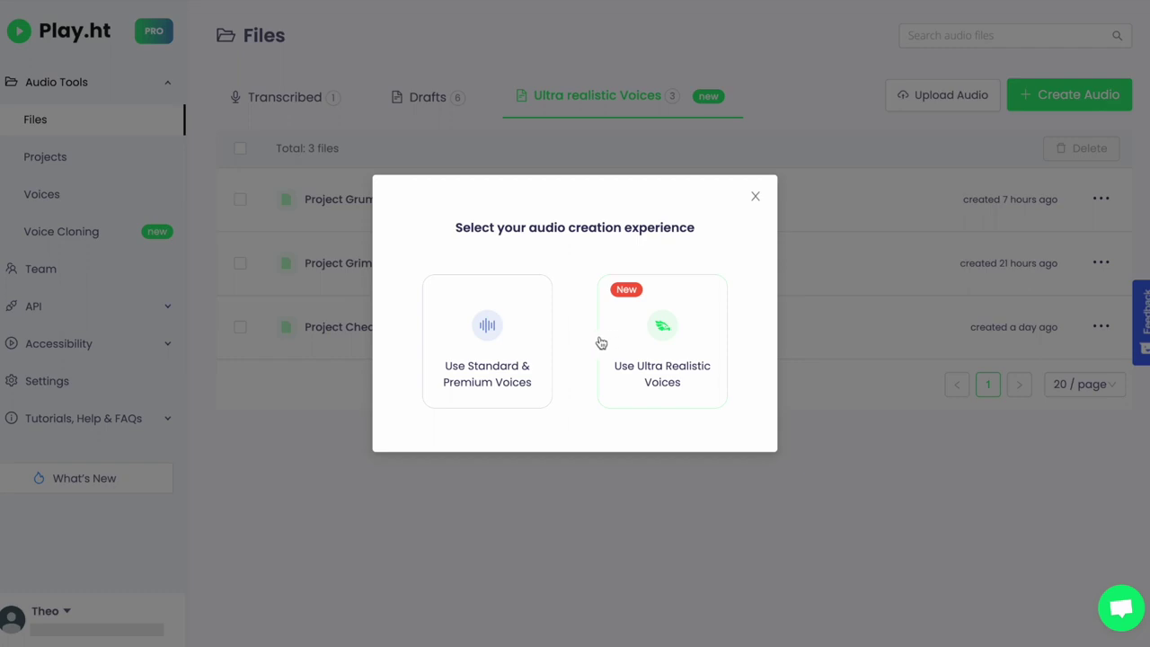
pyautogui.click(517, 340)
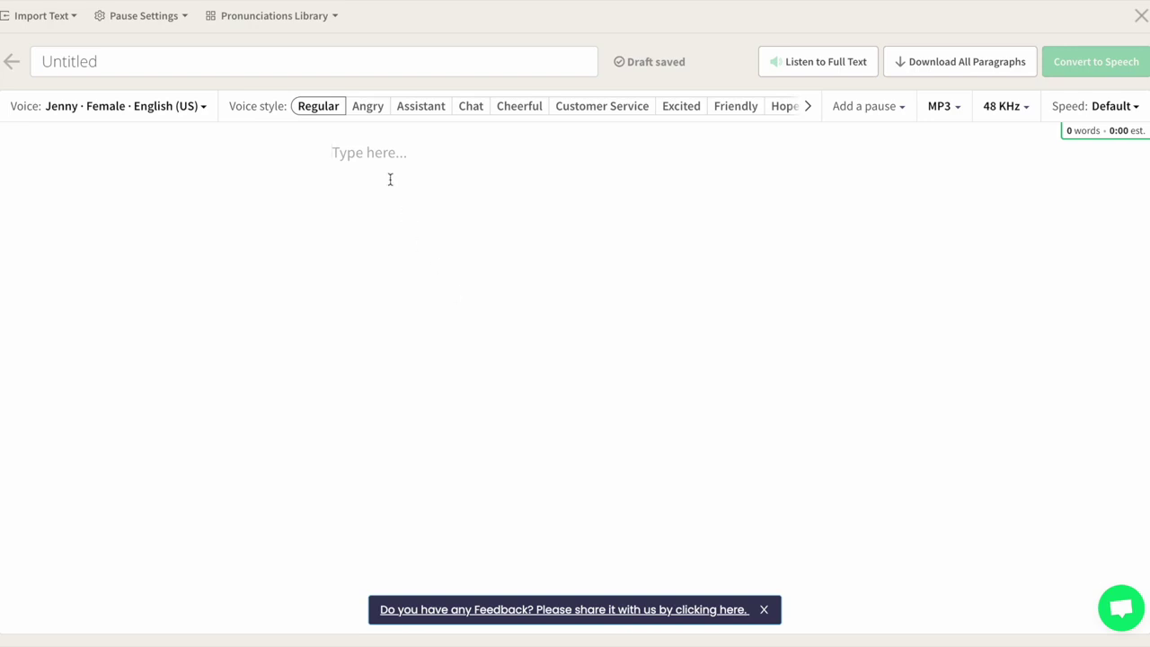
# - Paste the Theodoros story, split it into three paragraphs before 'The second was', and open the voice list
pyautogui.write('The young man had promised to keep the three wishes of Theodoros: The first was to keep talking, as Theodoros explained, "Speech is our greatest song and should continue to be written by all." The second was to pass the toy horse on as a gift, because "Tradition instils order in a world of beautiful chaos." The third and final wish was to question everything, including the three wishes themselves, as "The pursuit of Truth should be unbound from everything."')
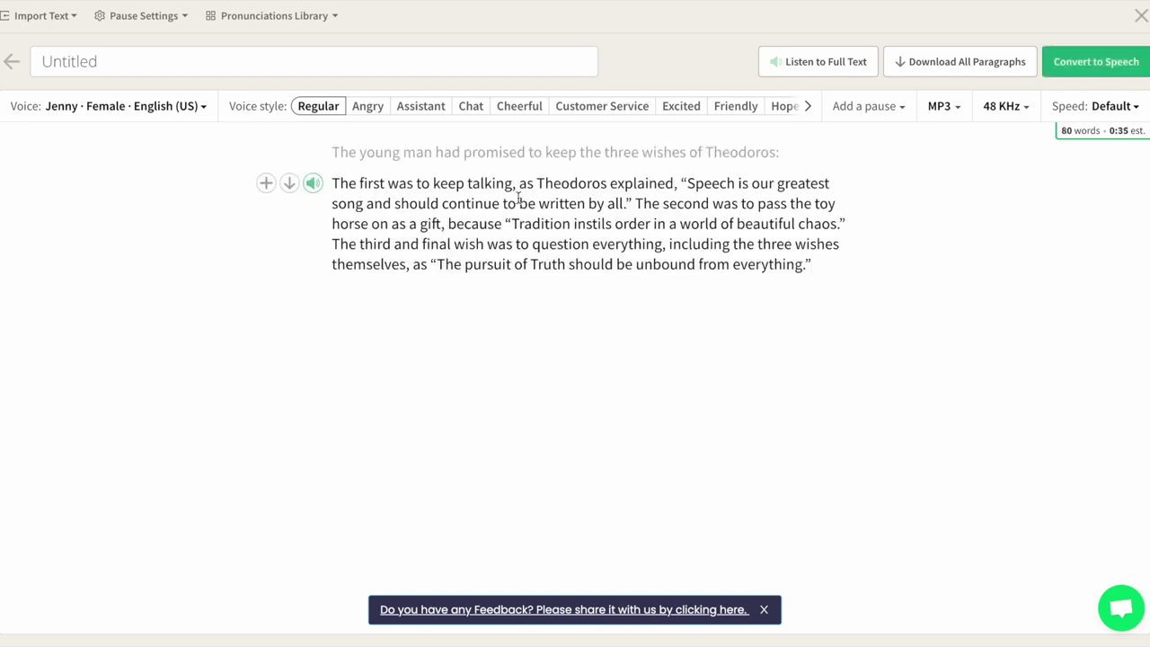
pyautogui.click(638, 204)
pyautogui.press('Return')
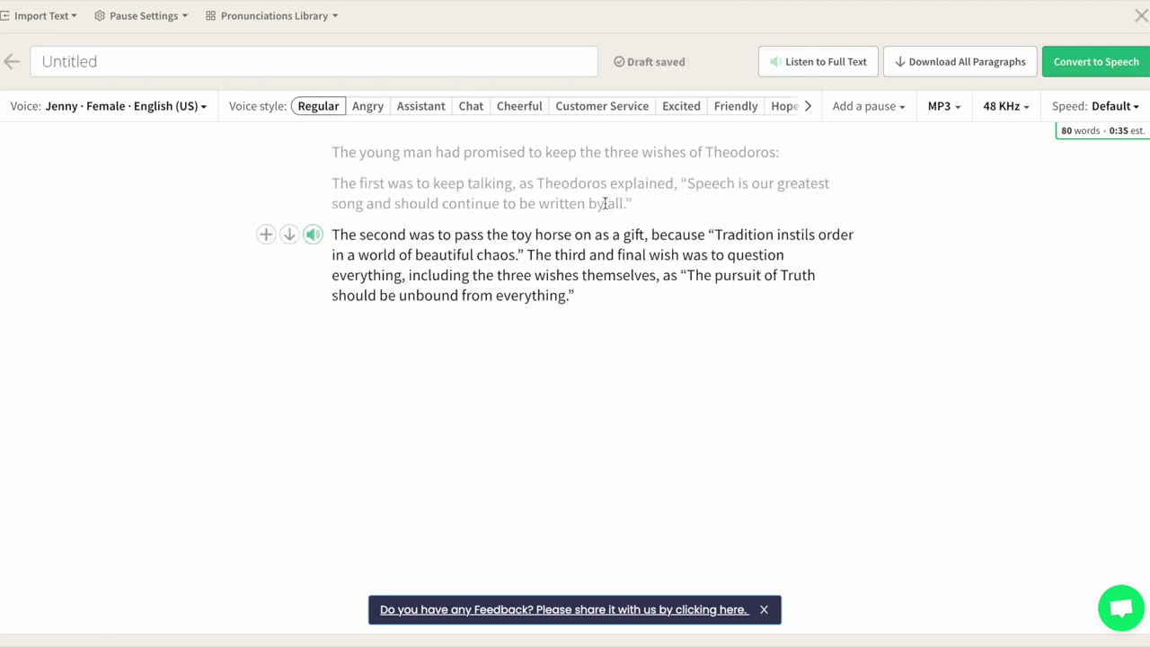
pyautogui.click(491, 195)
pyautogui.click(464, 153)
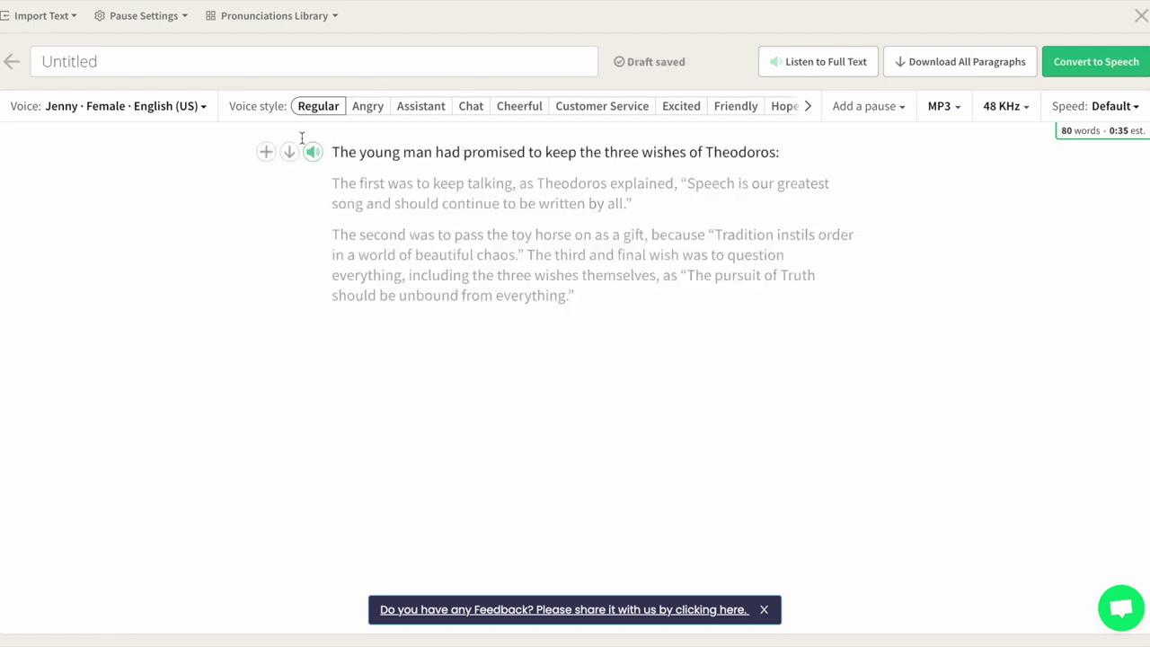
pyautogui.click(46, 108)
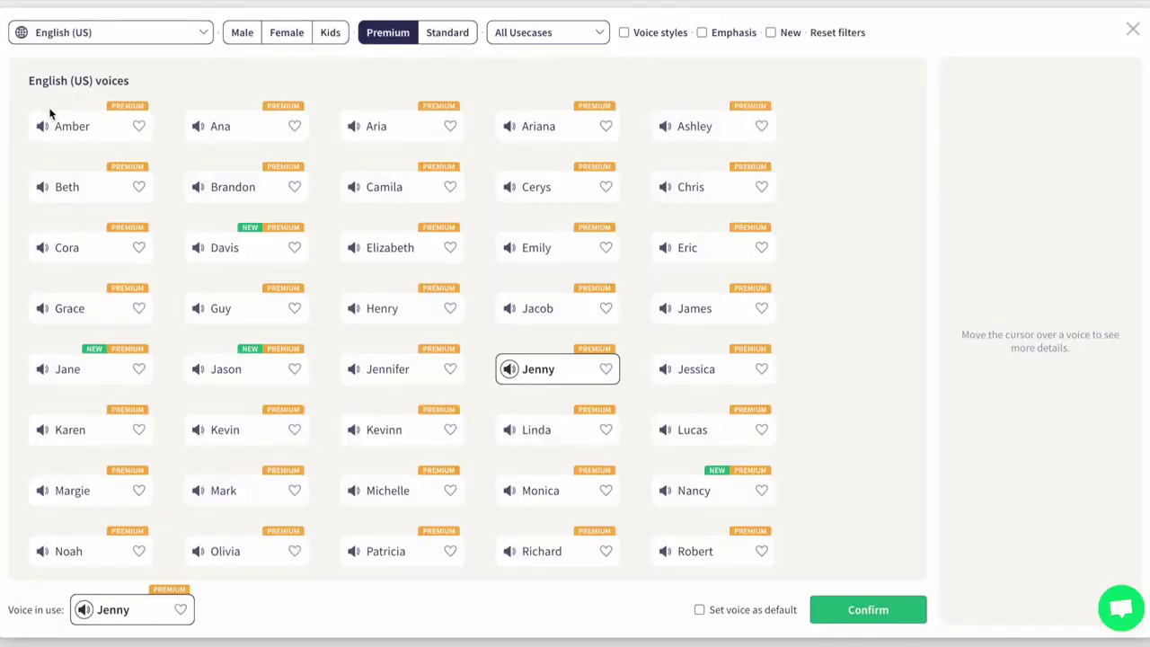
# - Add Cora to the favourite voices and keep the language set to English (US)
pyautogui.click(139, 248)
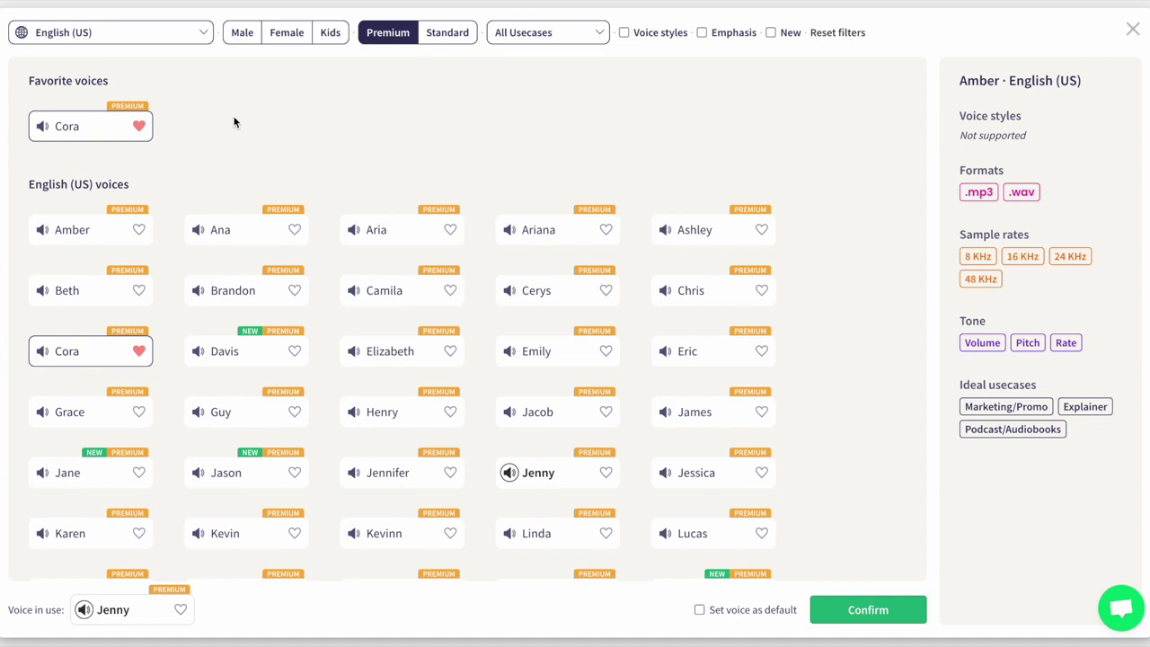
pyautogui.click(171, 36)
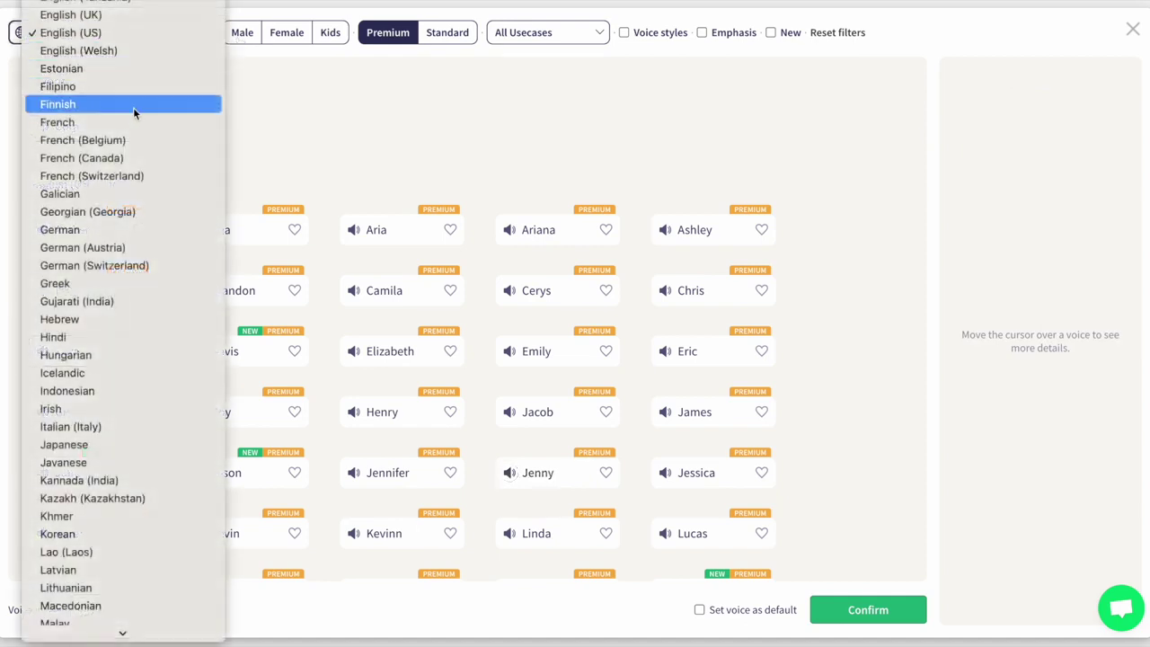
pyautogui.click(253, 62)
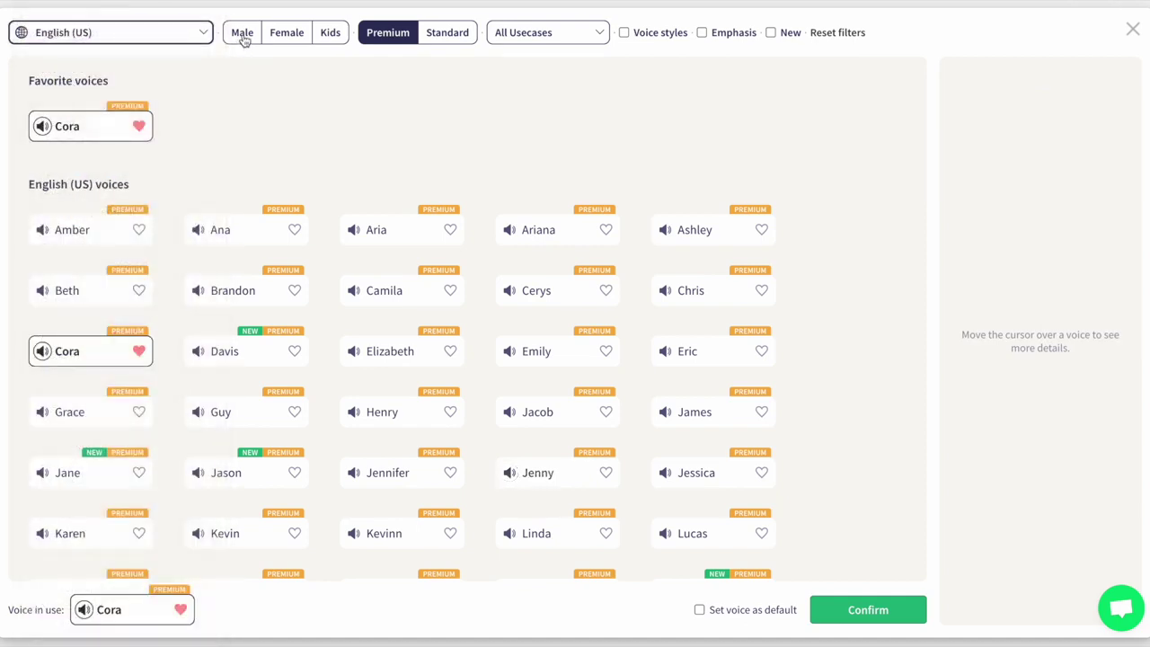
# - Compare voices using the Male, Female and Kids filters
pyautogui.click(243, 39)
pyautogui.click(281, 39)
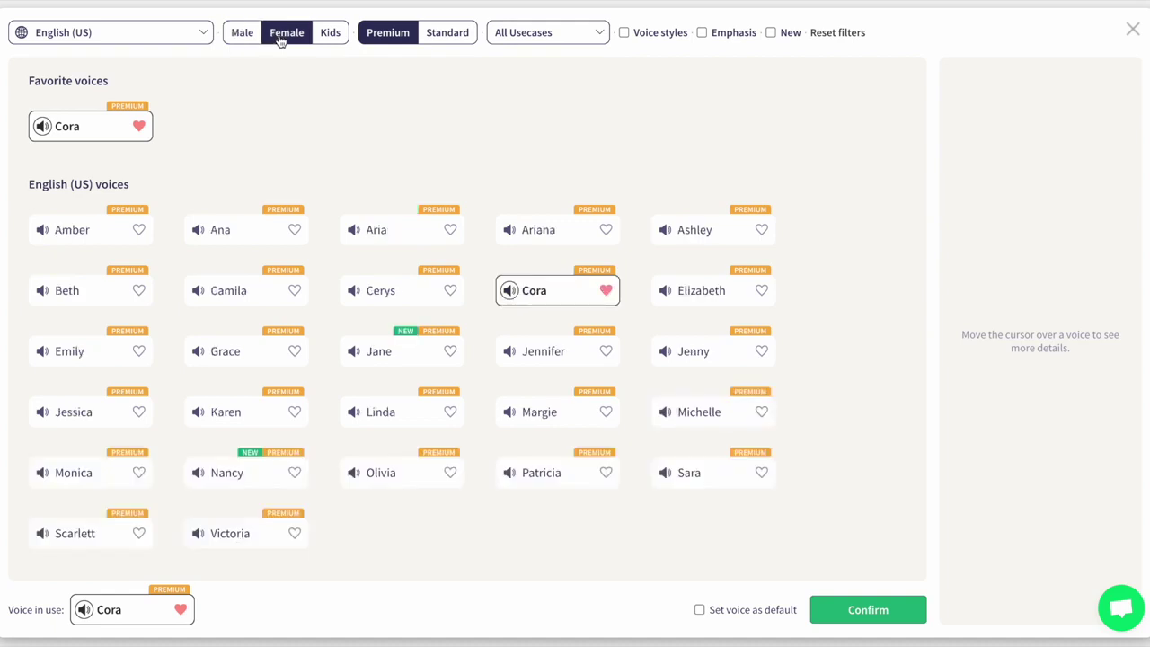
pyautogui.click(330, 36)
pyautogui.moveTo(229, 232)
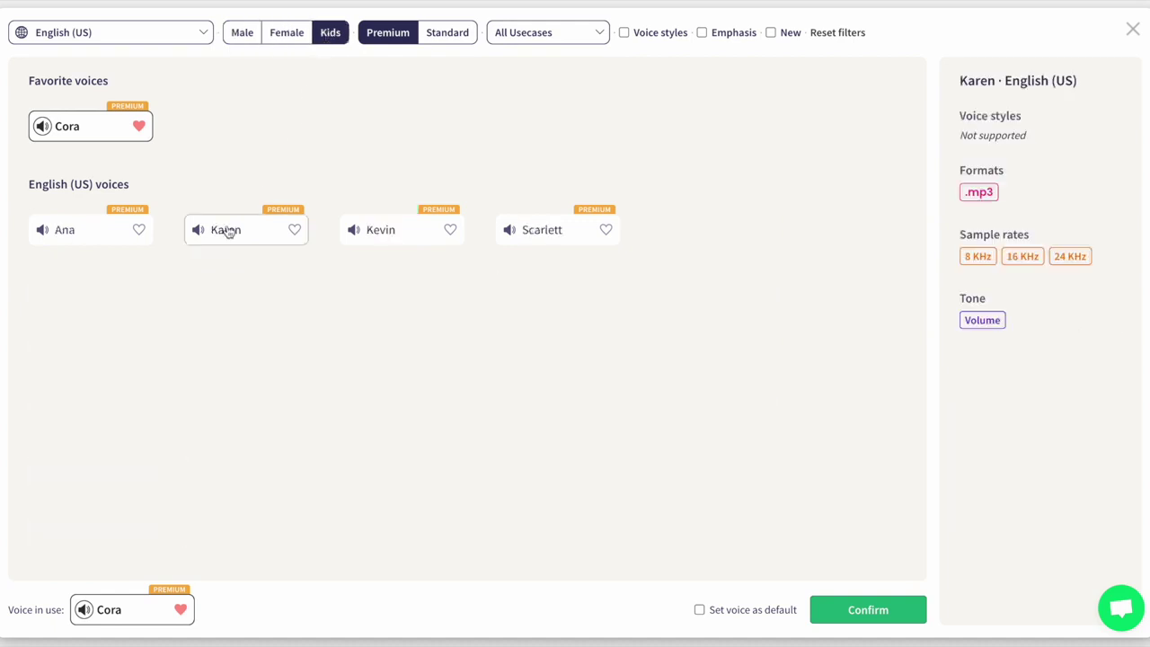
pyautogui.moveTo(96, 235)
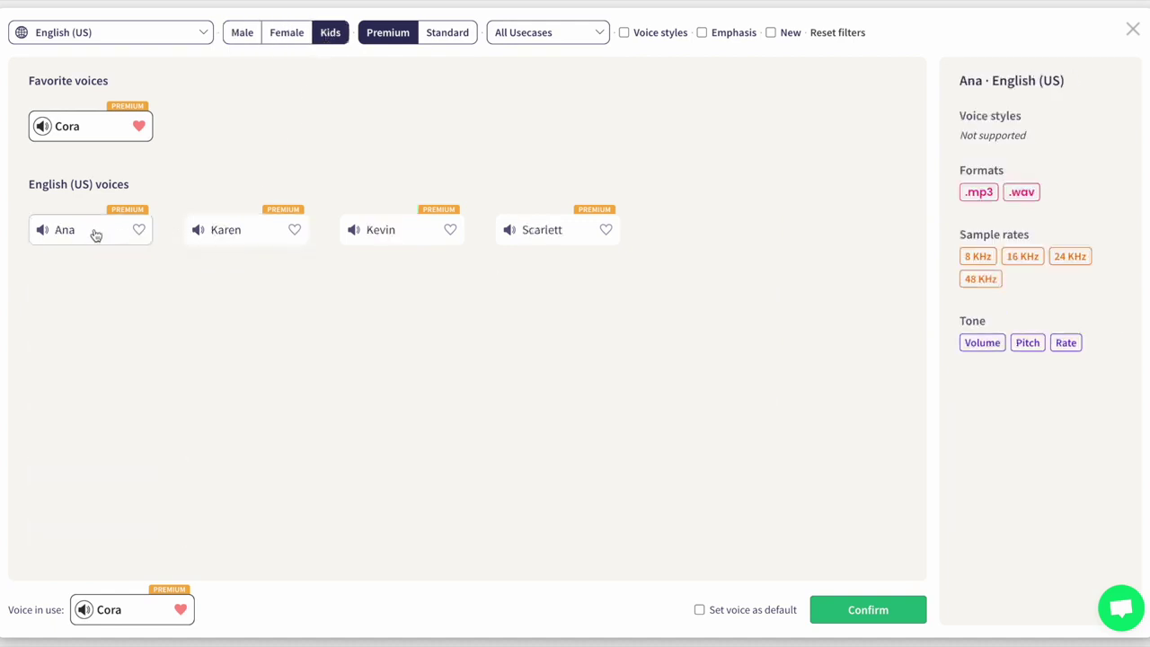
pyautogui.moveTo(94, 125)
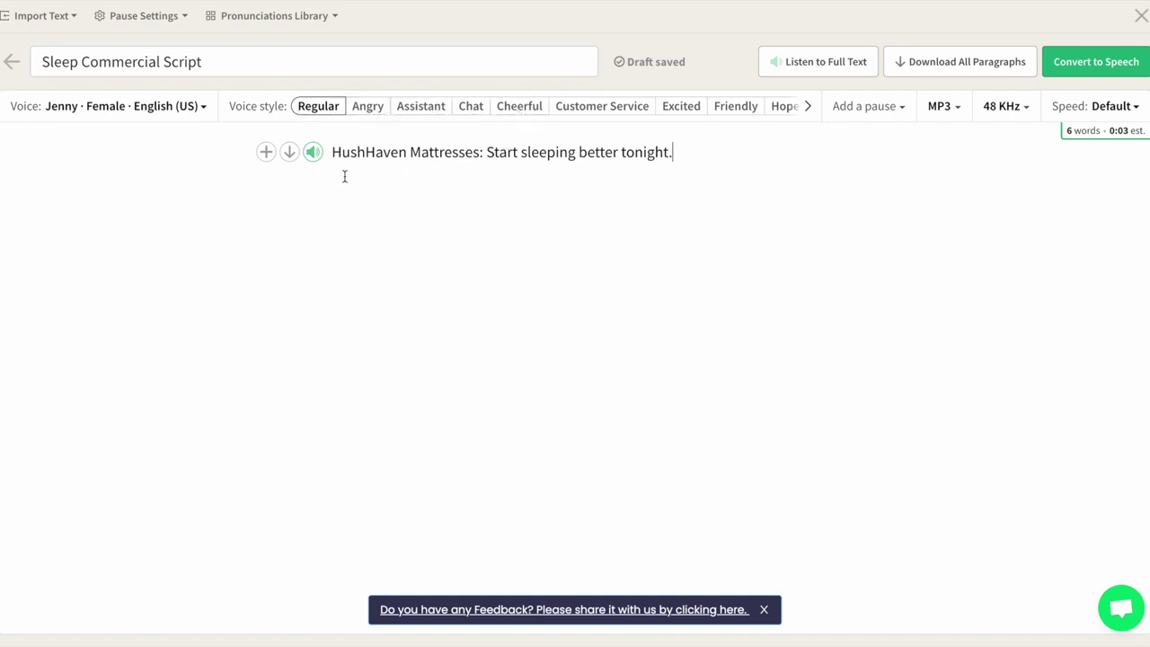
# - Preview the mattress line and switch it to the Whispering voice style
pyautogui.click(313, 153)
pyautogui.click(809, 108)
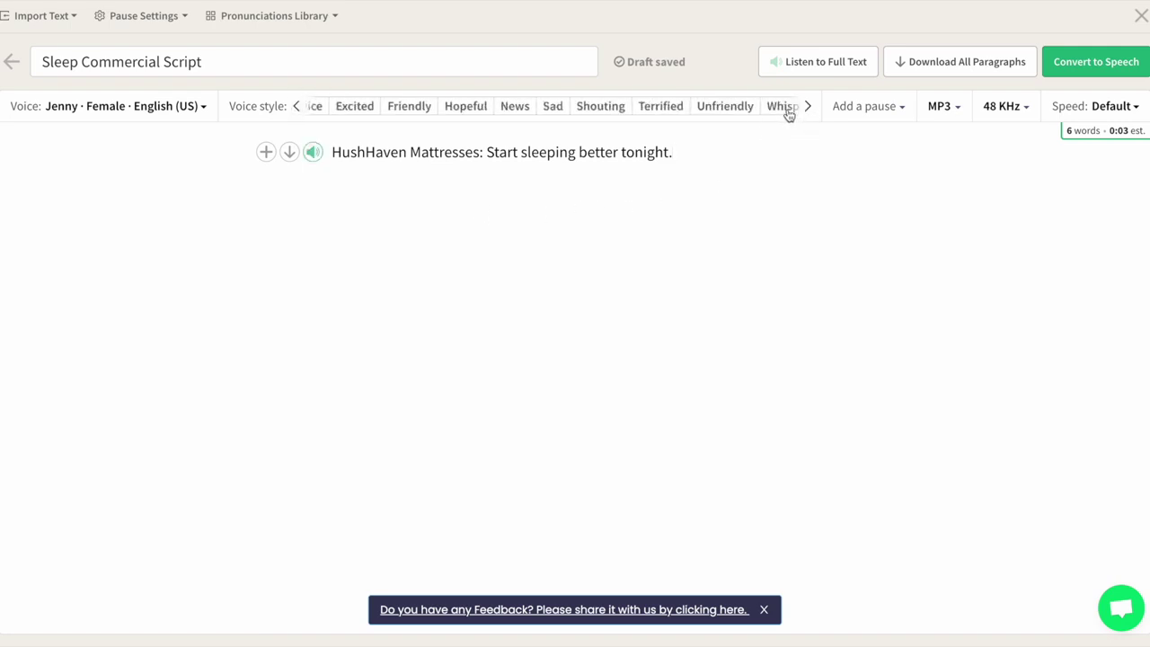
pyautogui.click(313, 153)
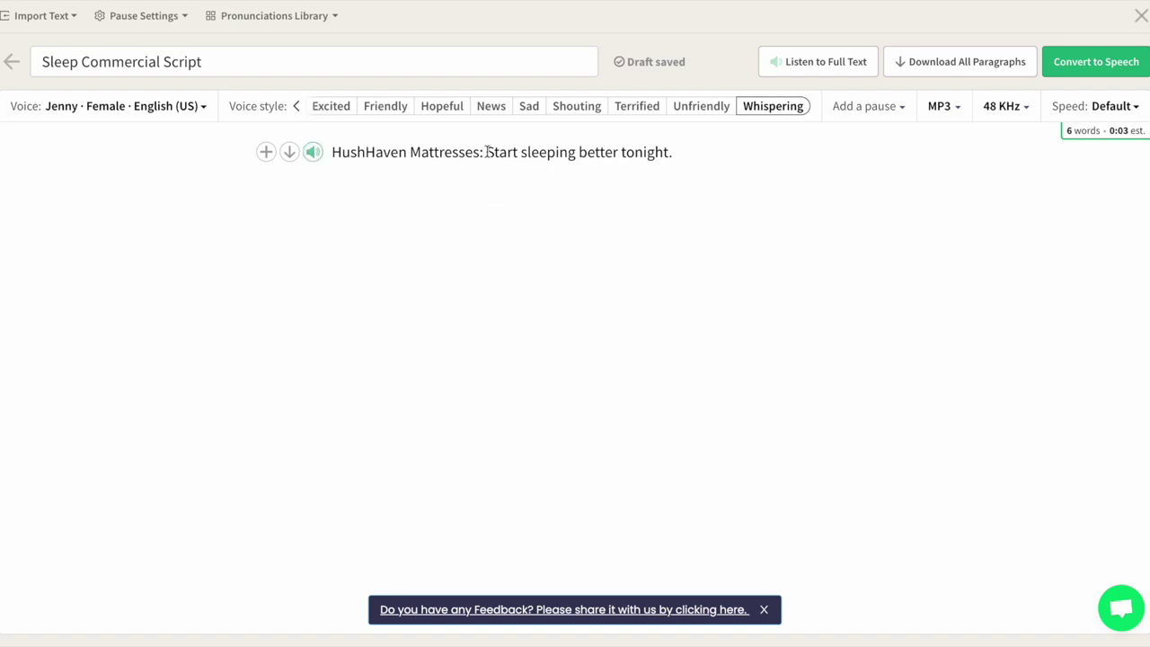
# - Insert a 0.5s pause before 'Start' and keep the sample rate at 48 KHz
pyautogui.click(857, 112)
pyautogui.click(857, 145)
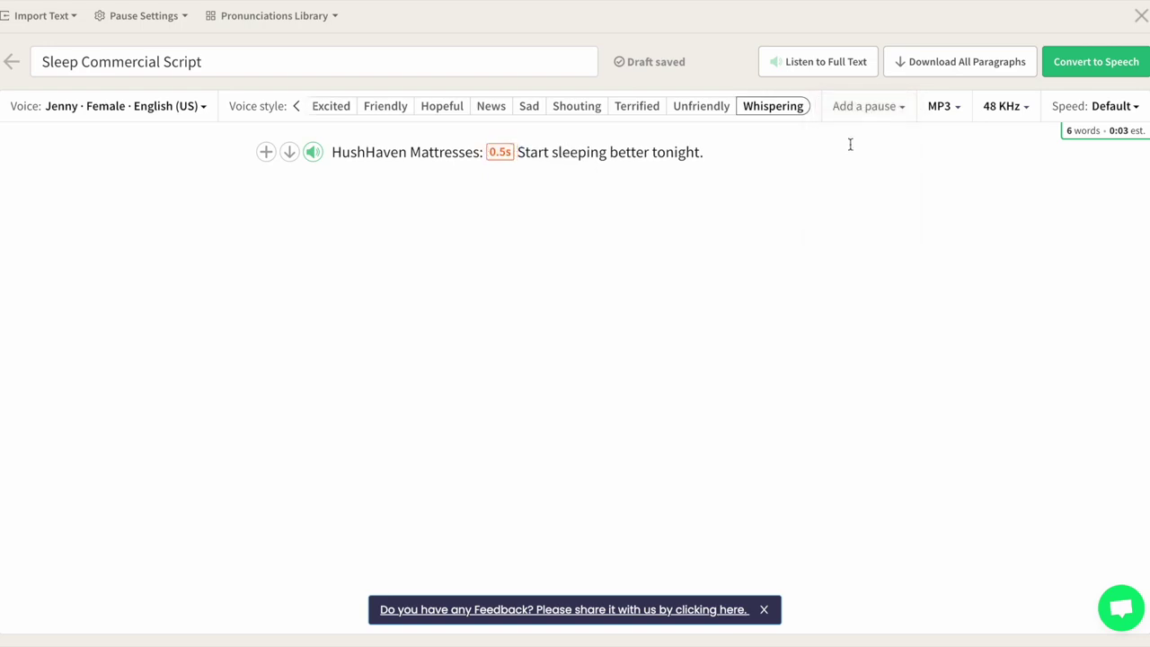
pyautogui.click(1001, 113)
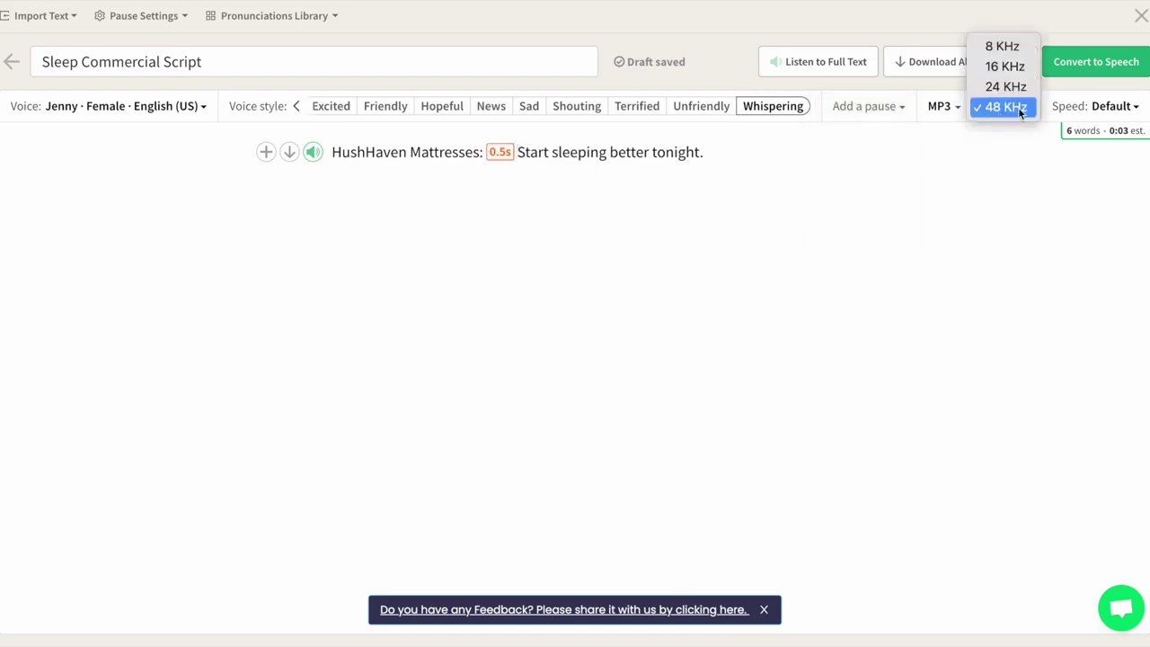
pyautogui.click(1078, 107)
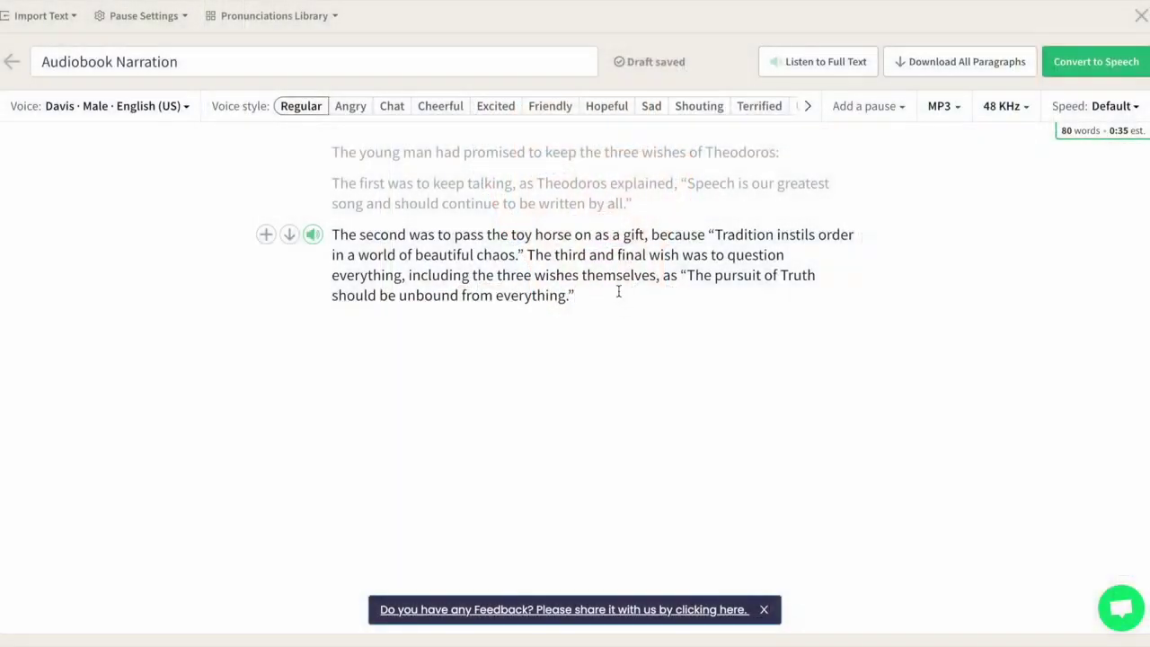
# - Give Theodoros the custom pronunciation 'Theothoros' and save it to the pronunciations library
pyautogui.click(730, 152)
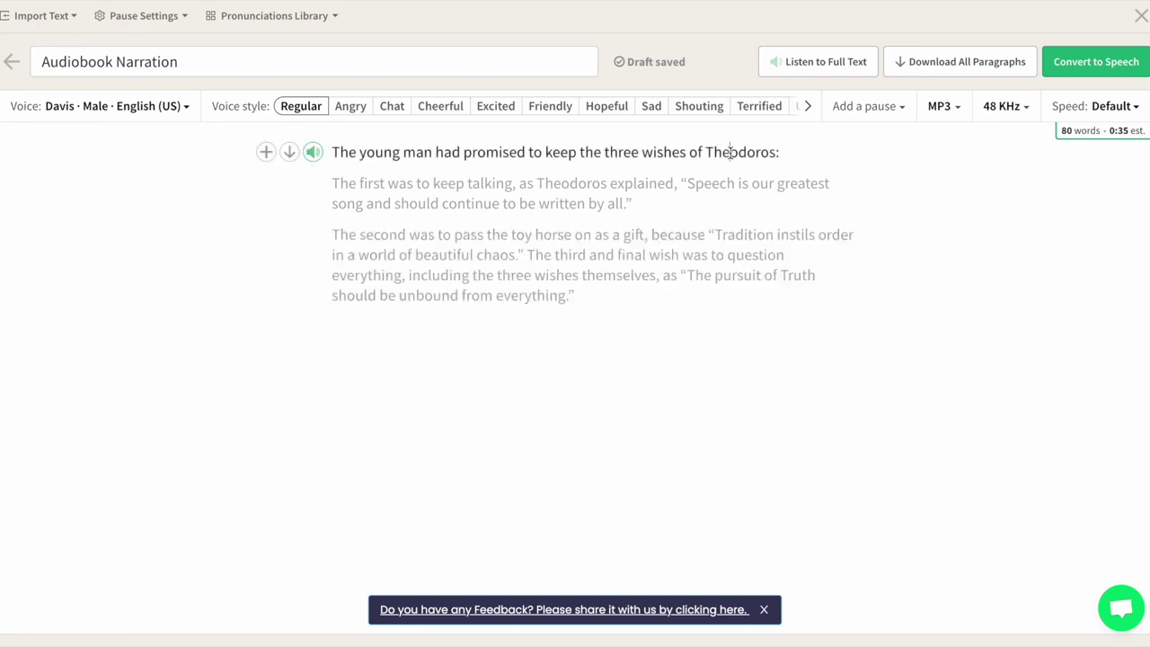
pyautogui.doubleClick(737, 152)
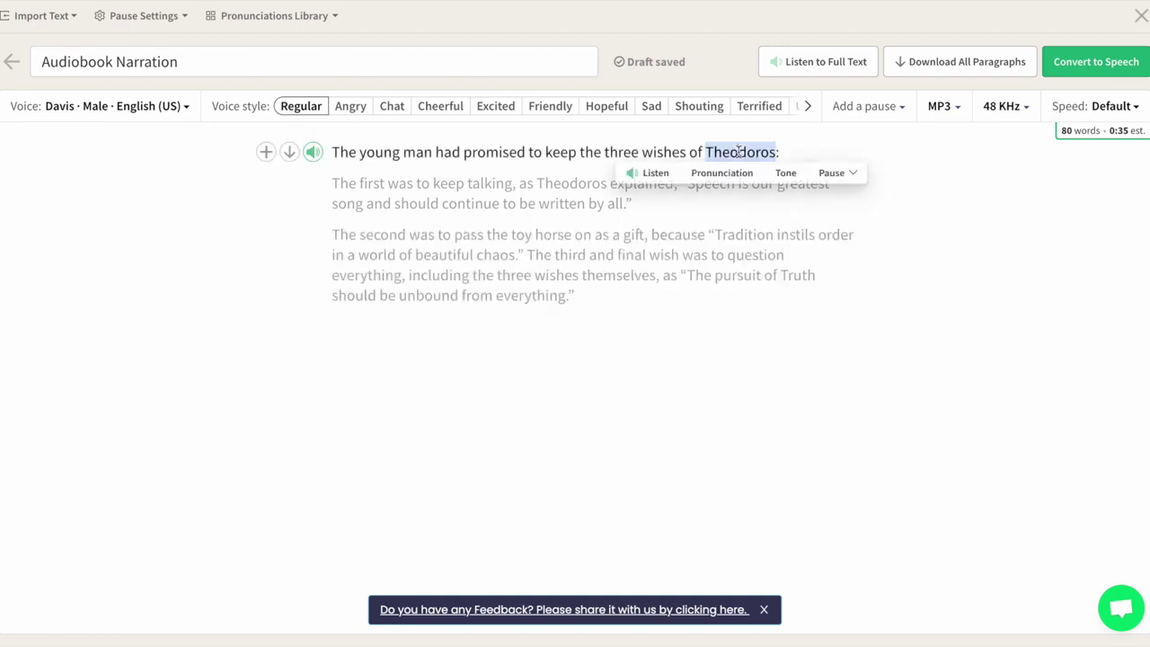
pyautogui.click(698, 176)
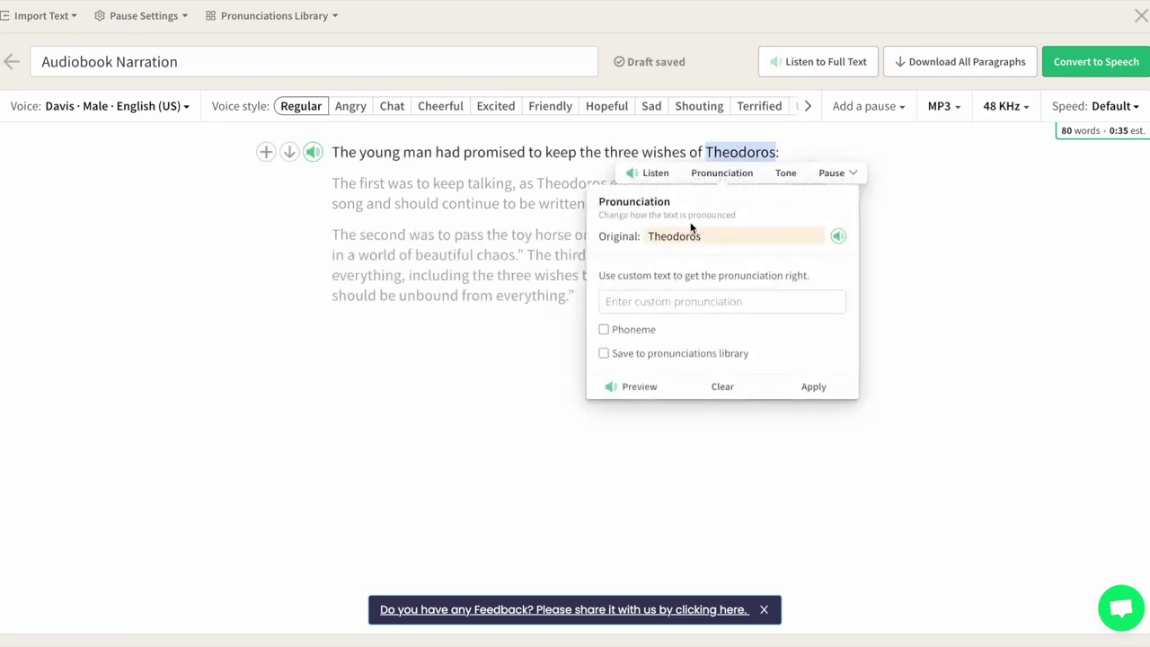
pyautogui.click(673, 301)
pyautogui.write('Theoth')
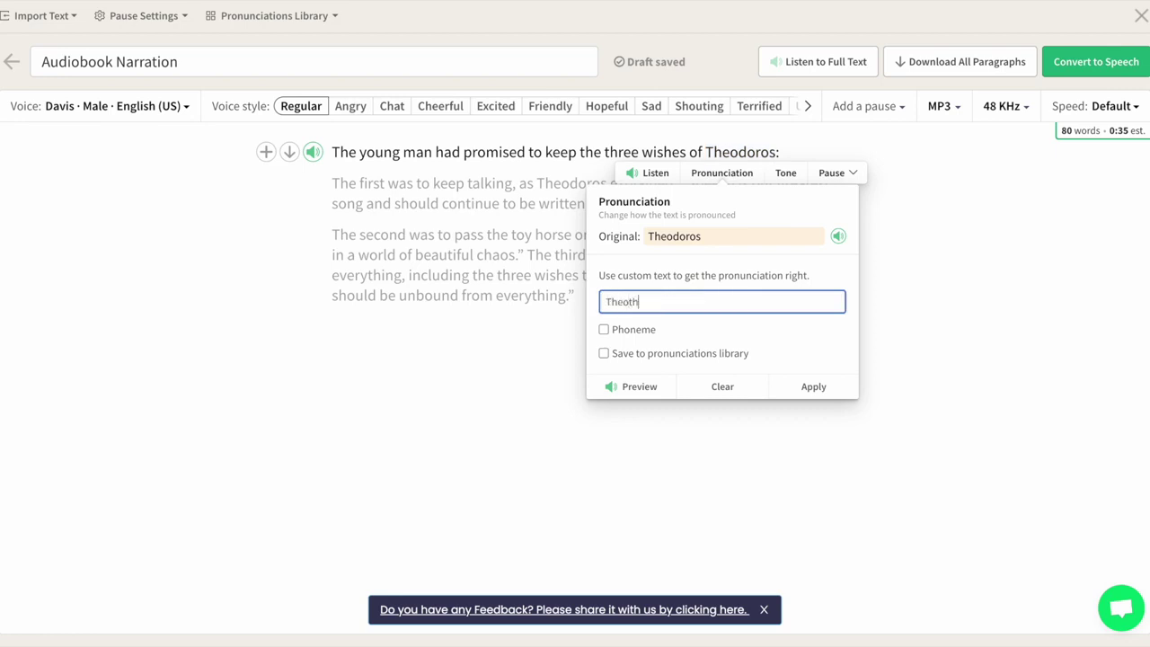
pyautogui.click(634, 386)
pyautogui.click(604, 353)
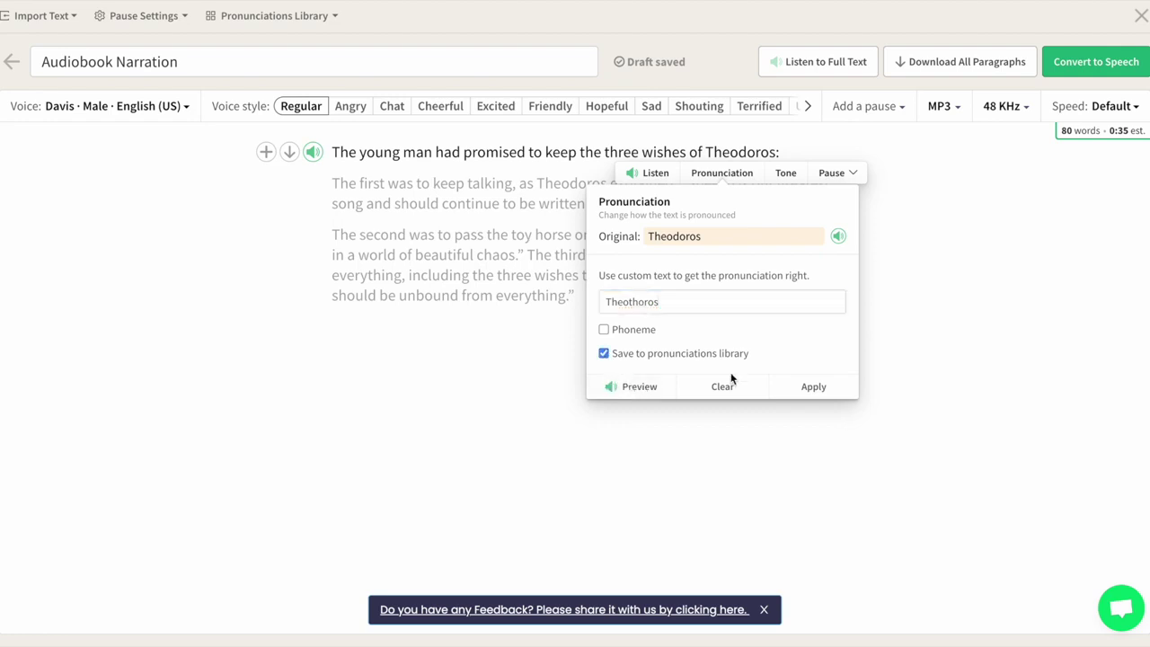
pyautogui.click(815, 387)
pyautogui.click(627, 203)
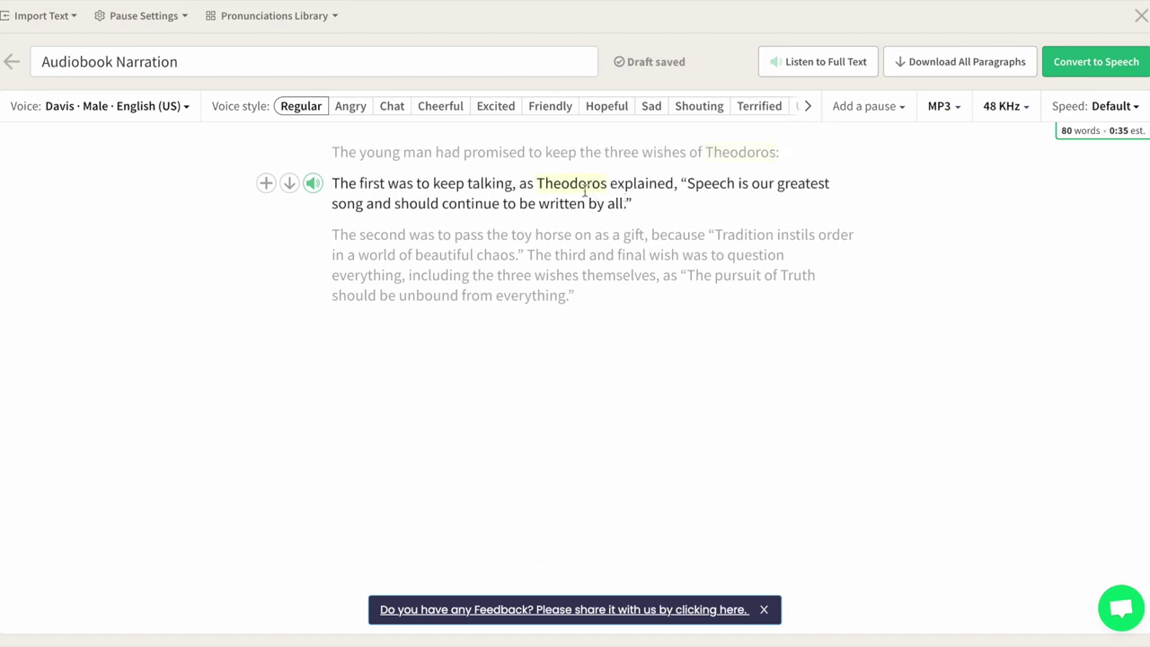
pyautogui.moveTo(575, 183)
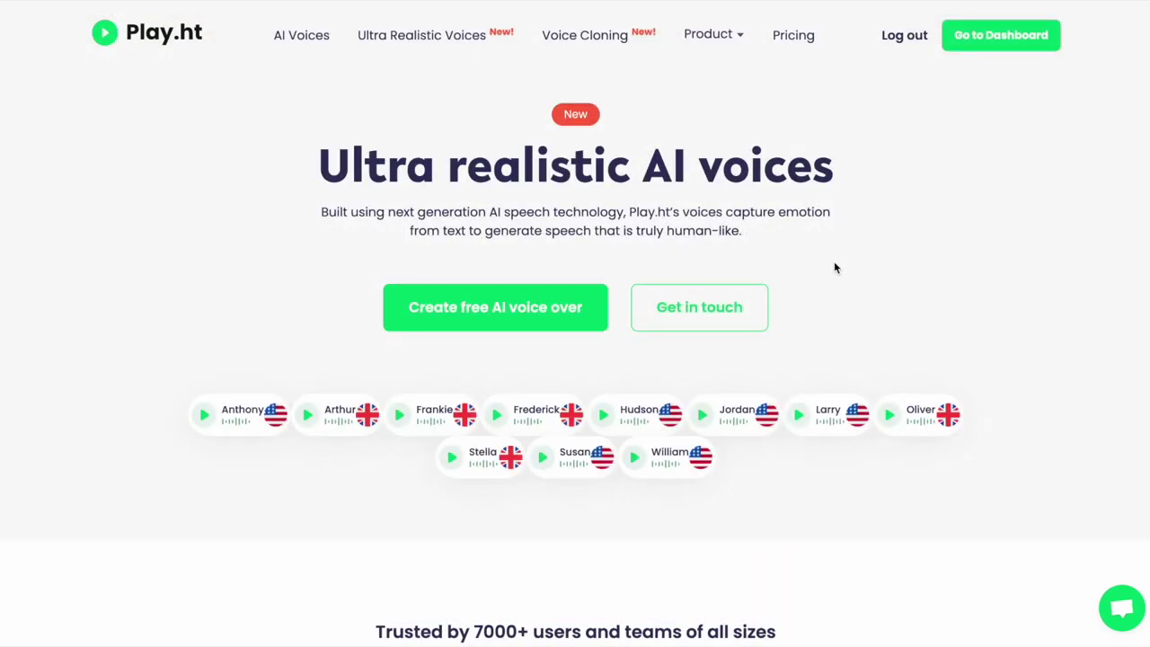
# - Create a new audio project in the Ultra Realistic voices editor
pyautogui.click(998, 49)
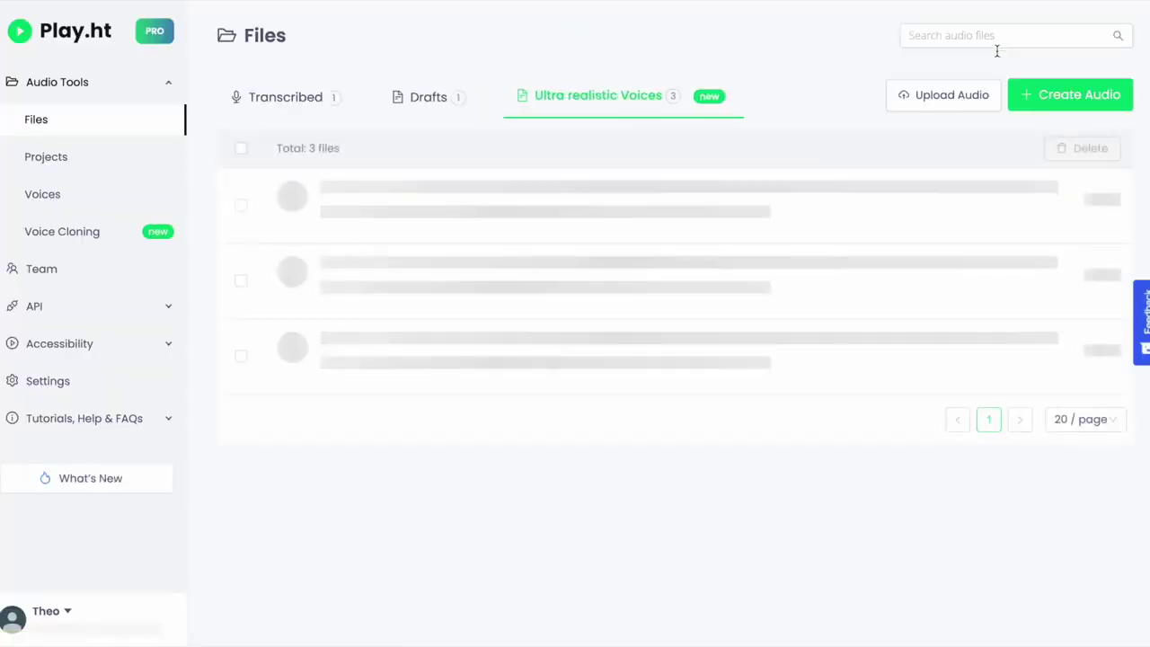
pyautogui.click(1044, 101)
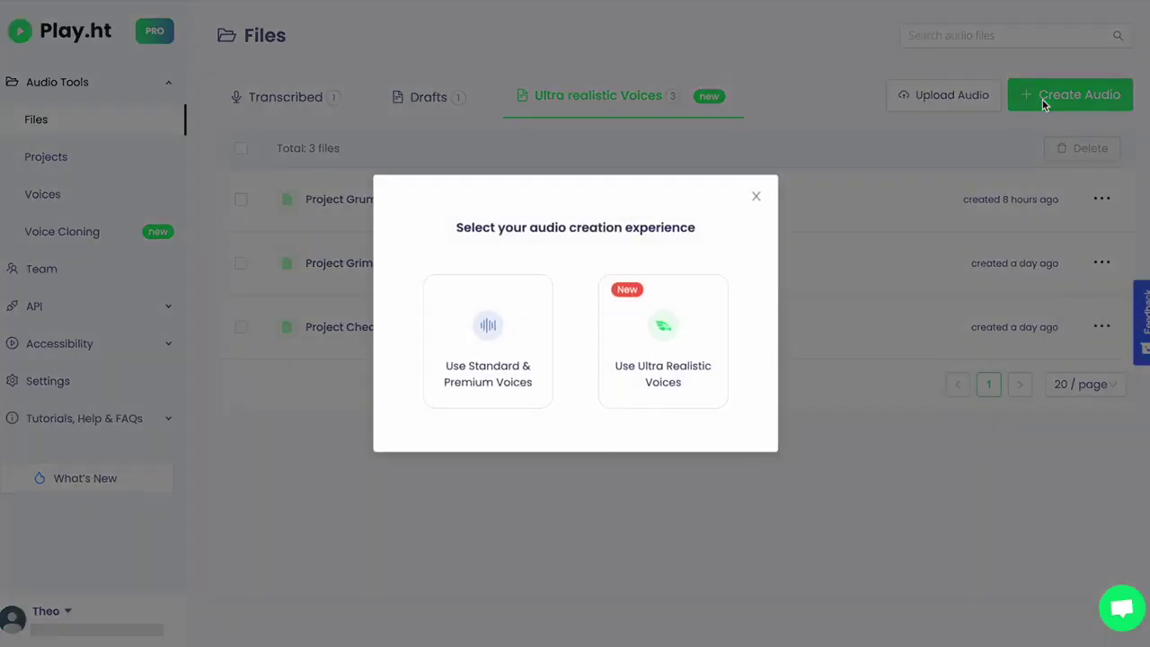
pyautogui.click(688, 327)
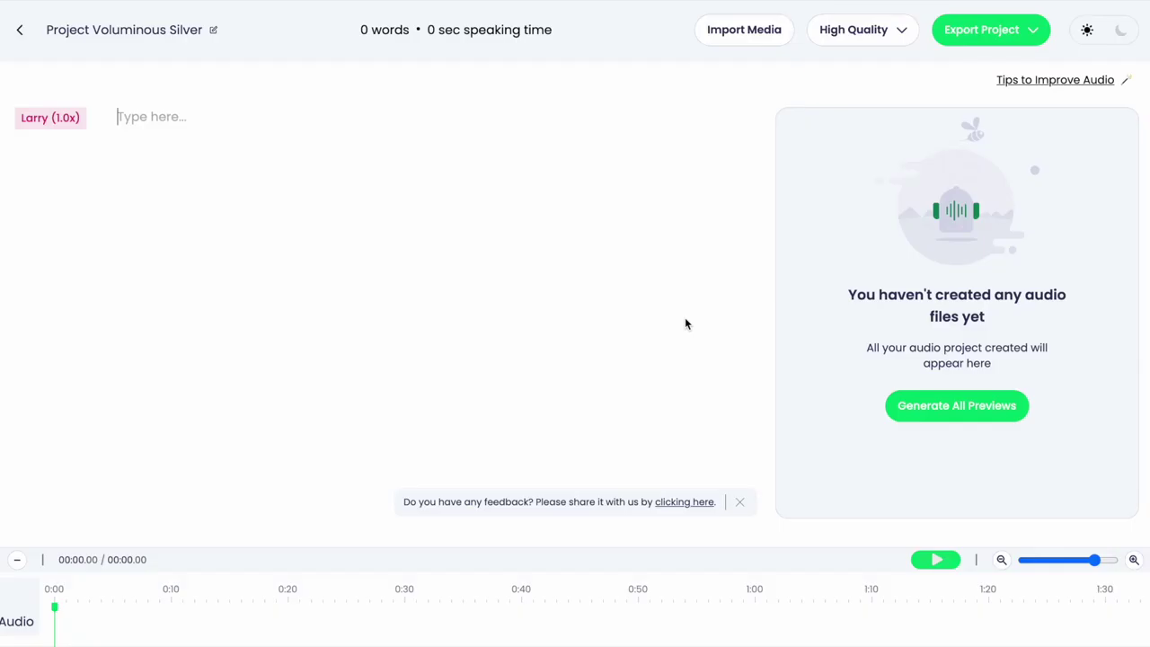
# - Paste the hospitality text and split it into three paragraphs at 'Some' and 'Most'
pyautogui.hotkey('ctrl', 'v')
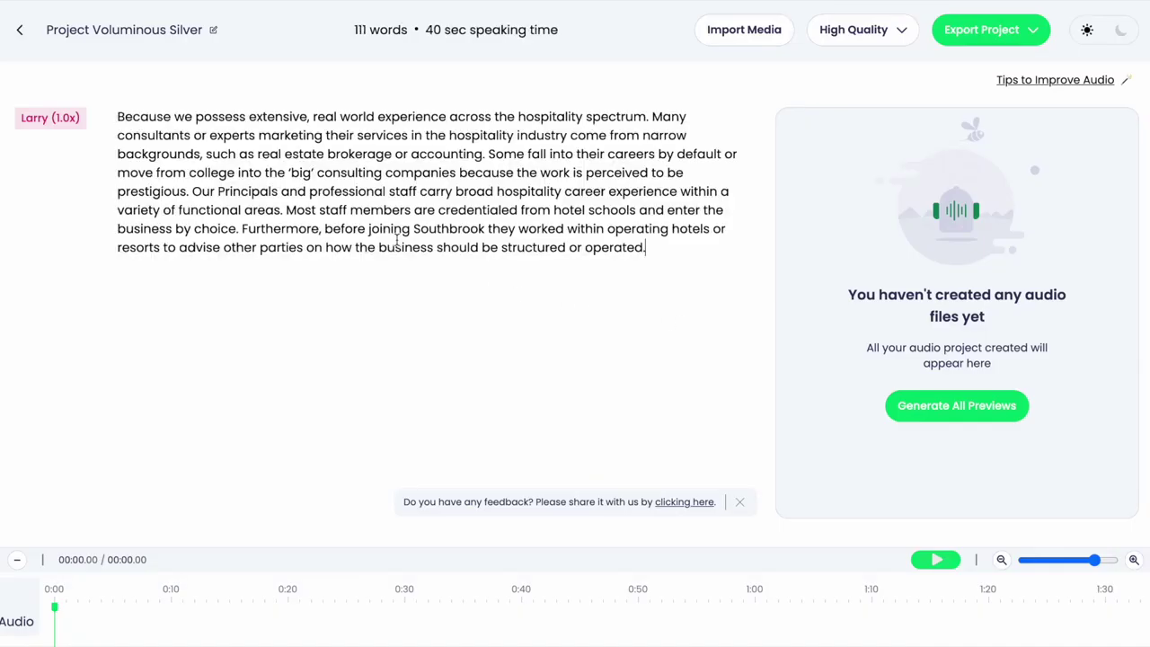
pyautogui.click(487, 154)
pyautogui.press('Return')
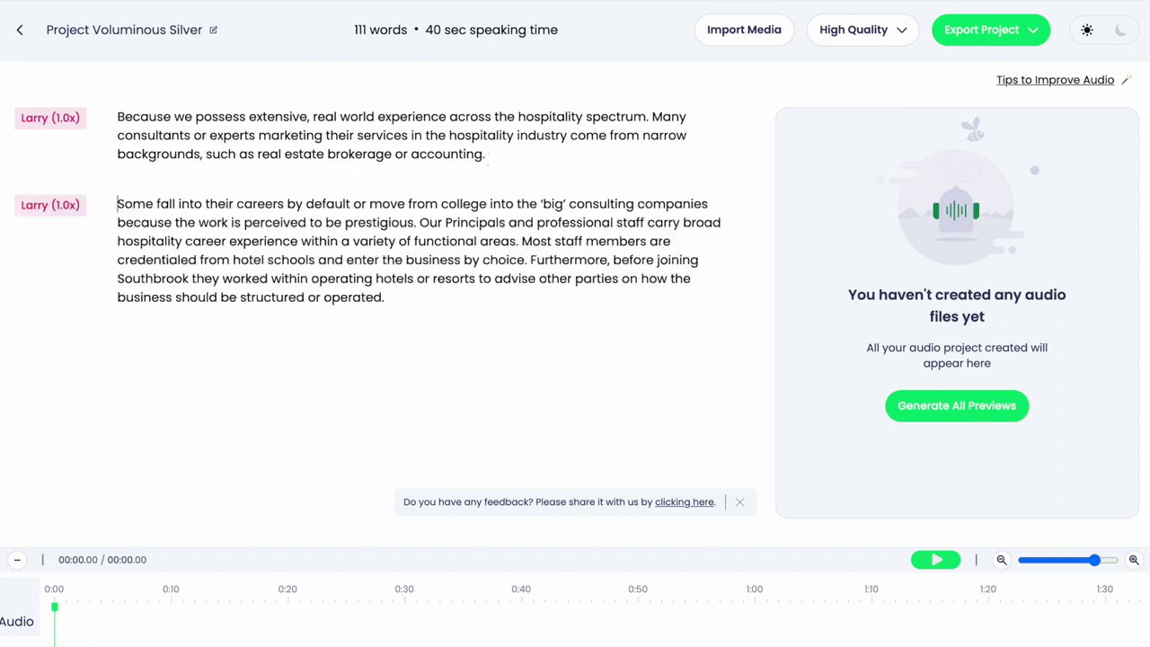
pyautogui.click(521, 241)
pyautogui.press('Return')
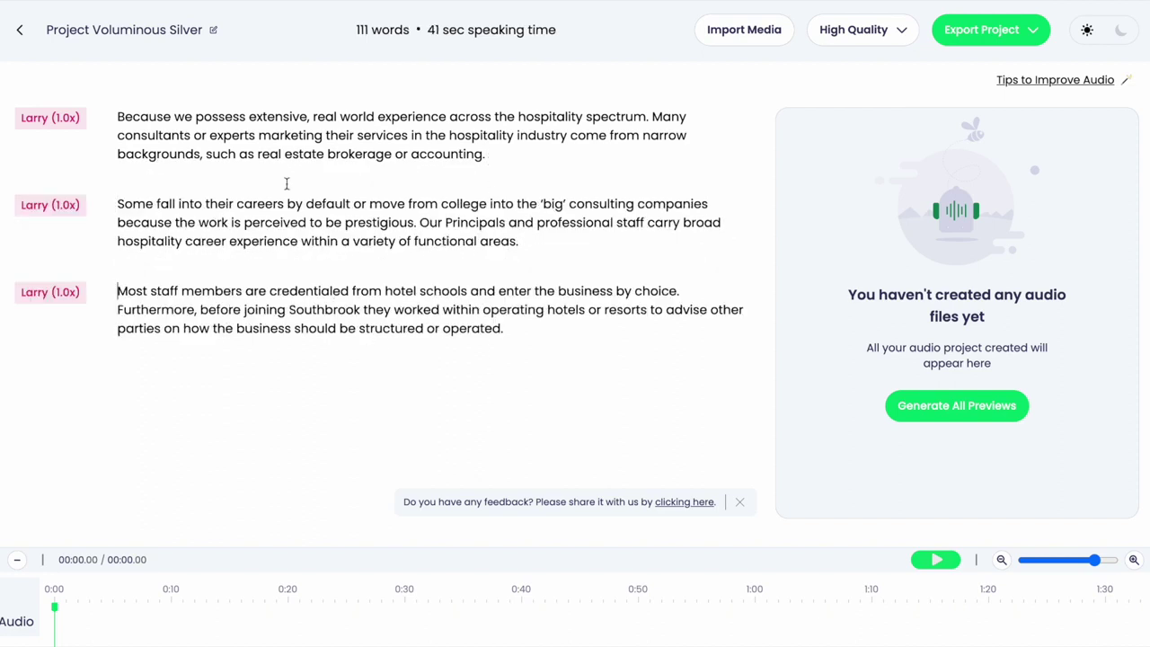
pyautogui.click(67, 117)
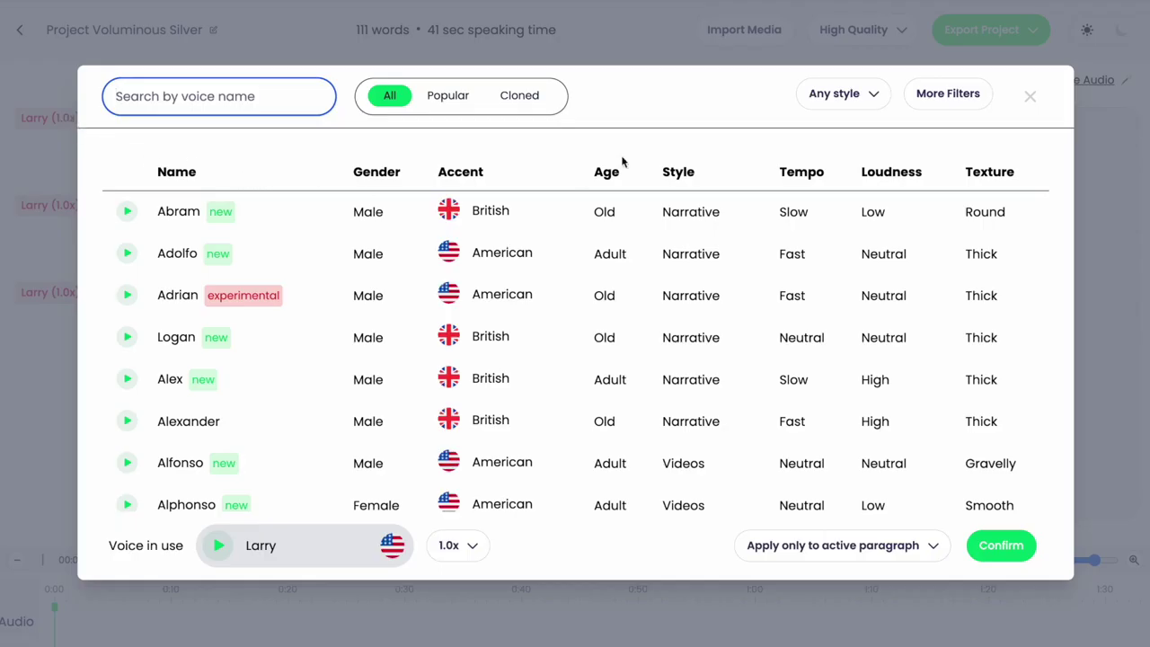
# - Filter the voice list to Videos-style voices of Adult age
pyautogui.click(854, 102)
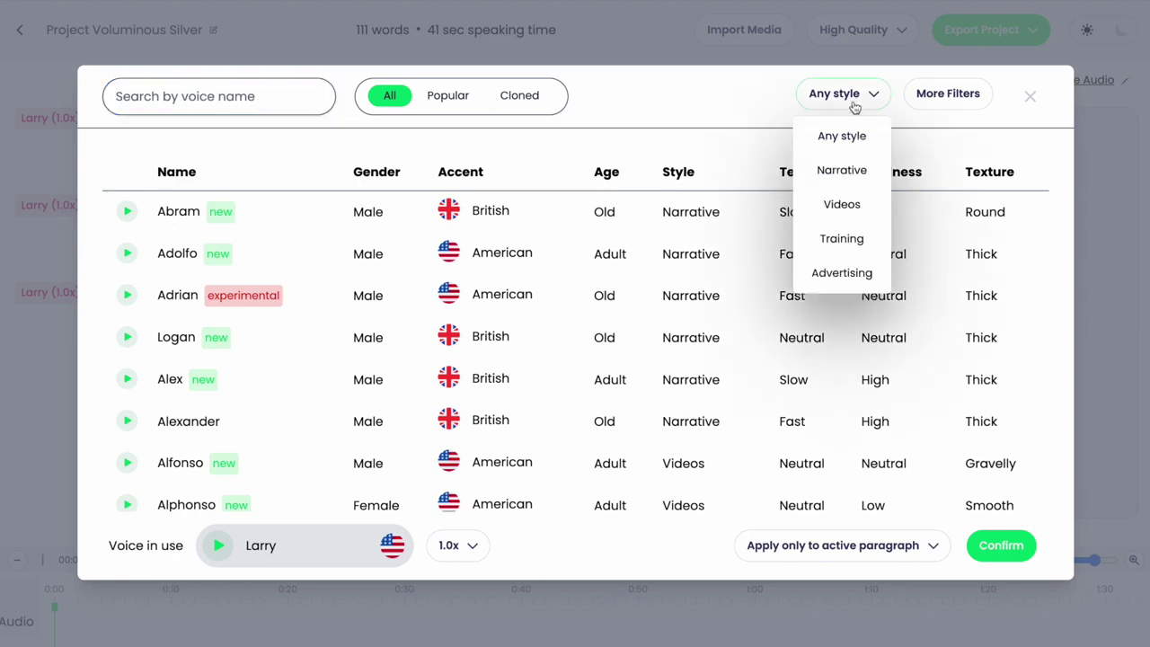
pyautogui.click(850, 205)
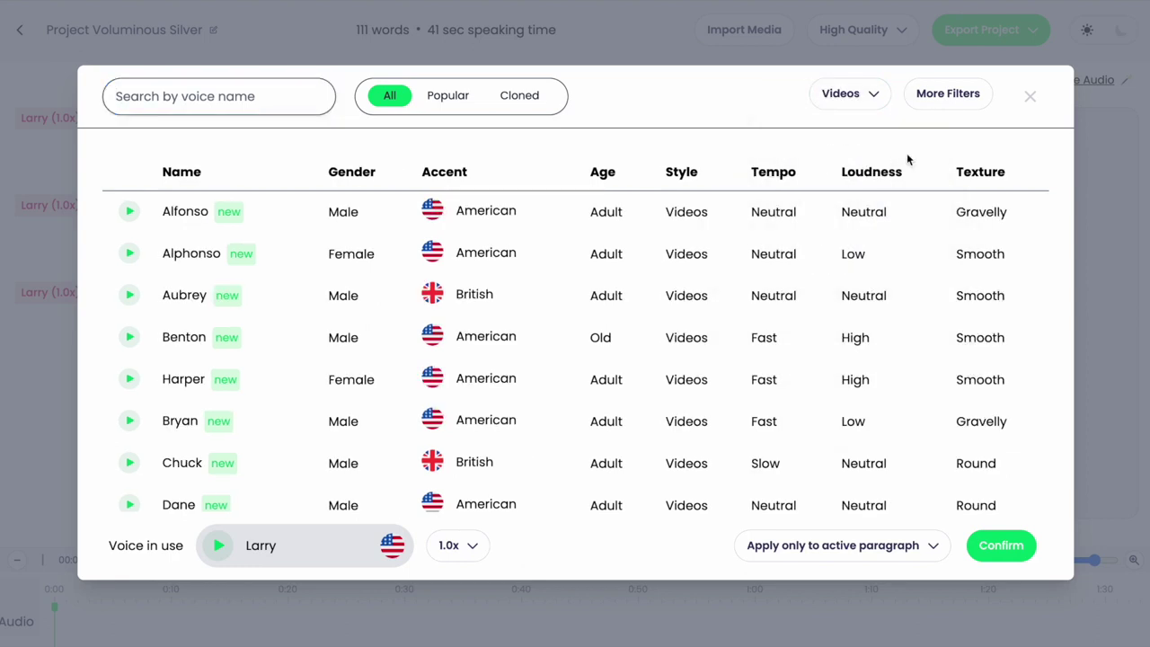
pyautogui.click(945, 94)
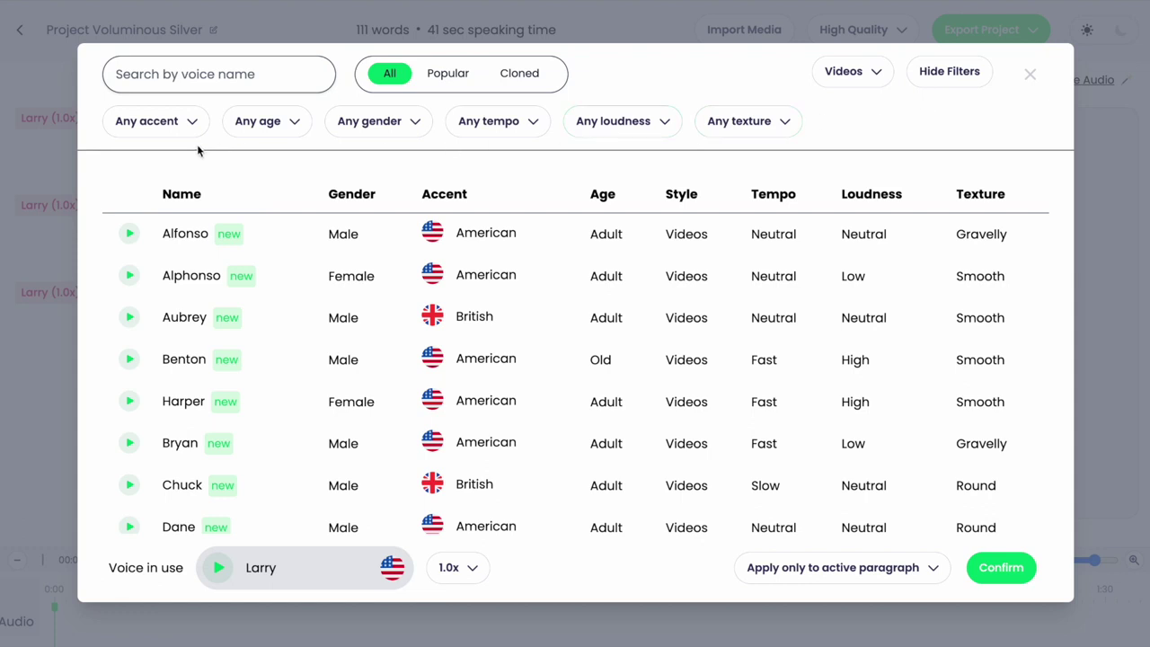
pyautogui.click(294, 122)
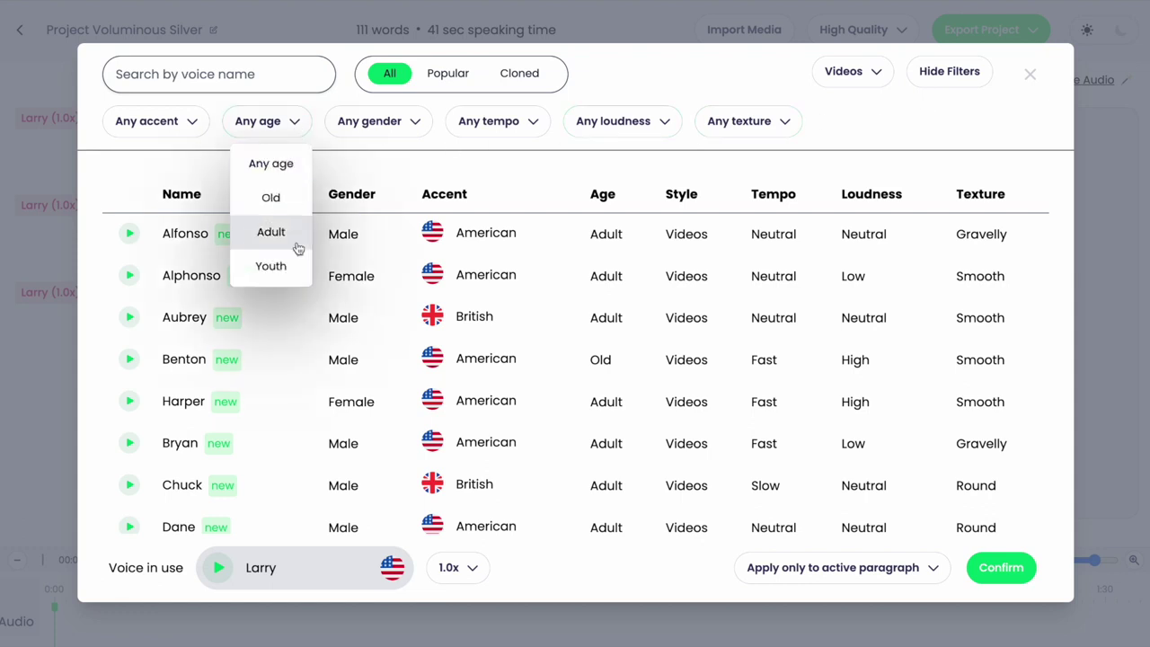
pyautogui.click(272, 232)
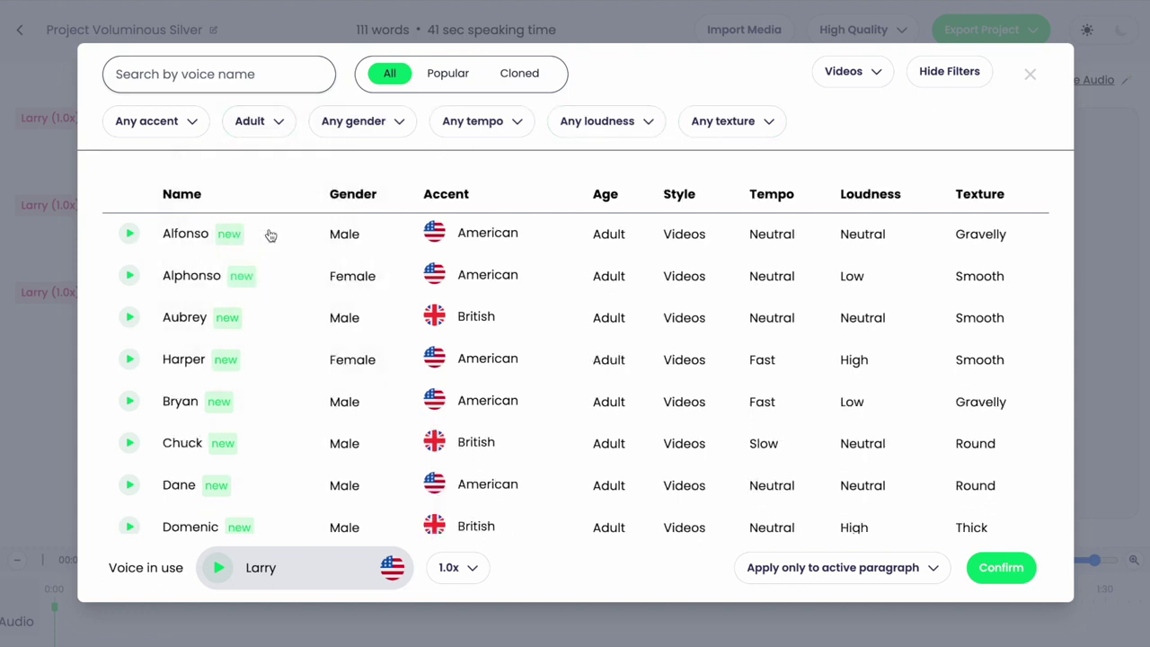
pyautogui.scroll(-1, 296, 319)
pyautogui.scroll(-1, 301, 329)
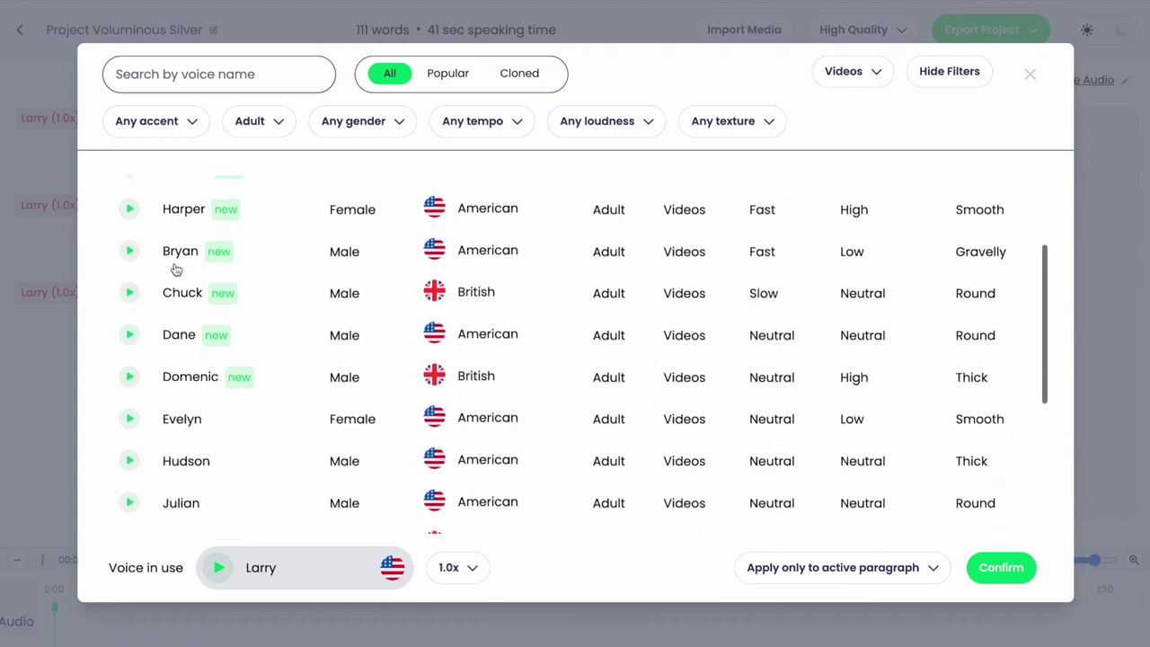
# - Choose Bryan and apply him to all paragraphs
pyautogui.click(168, 252)
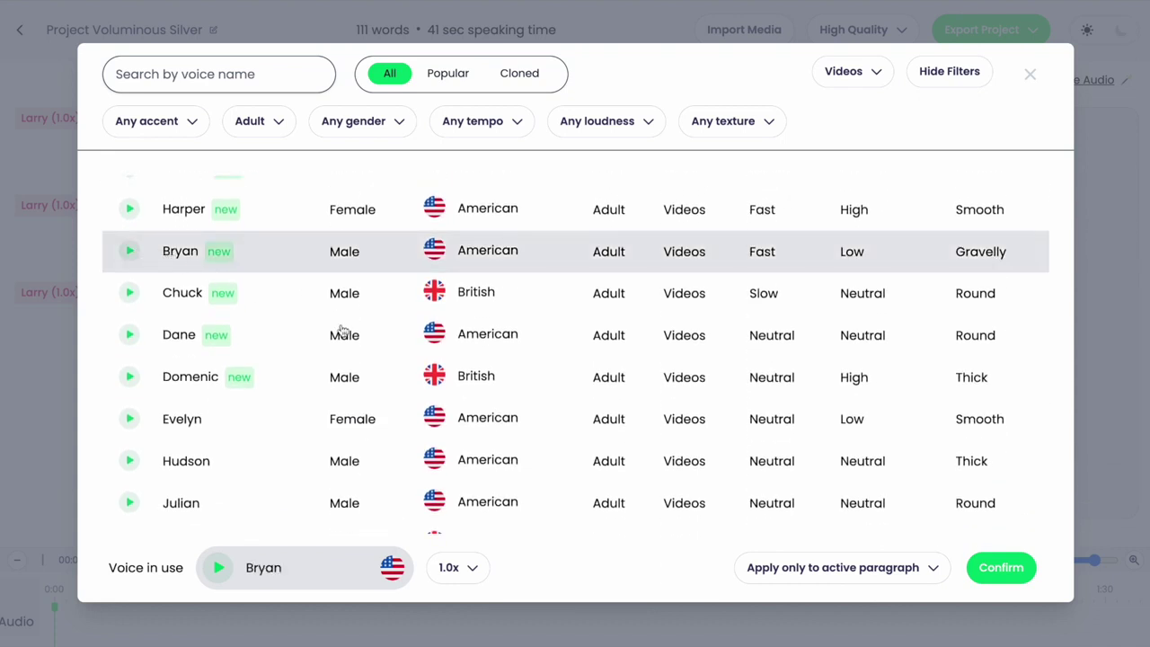
pyautogui.click(923, 569)
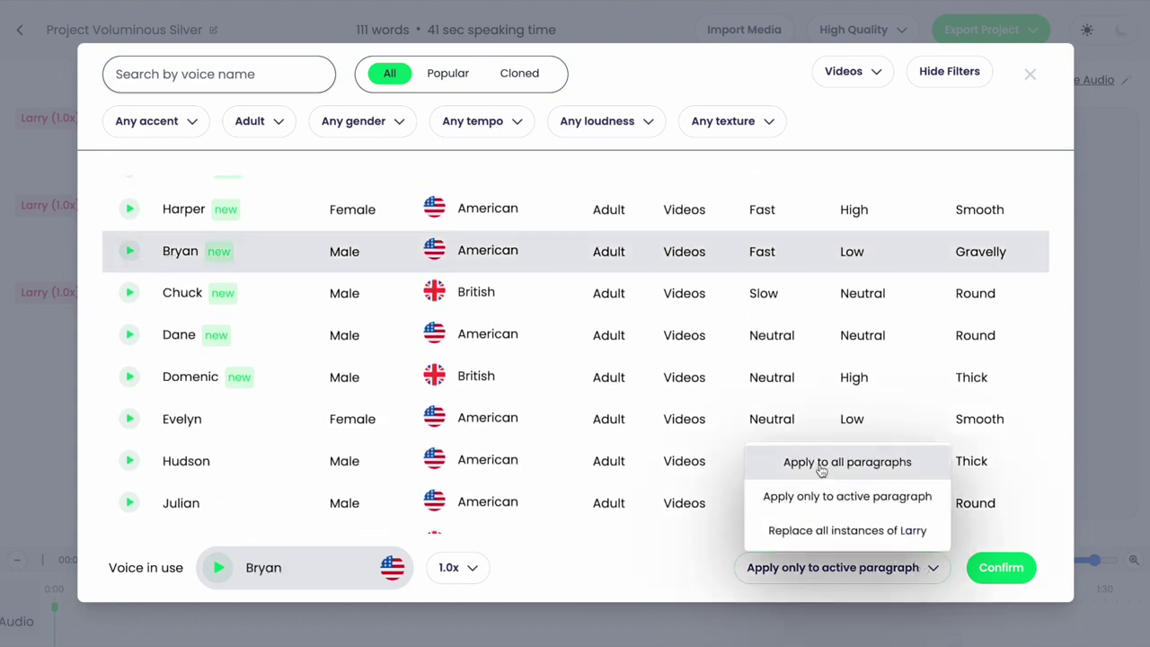
pyautogui.click(823, 464)
pyautogui.click(989, 570)
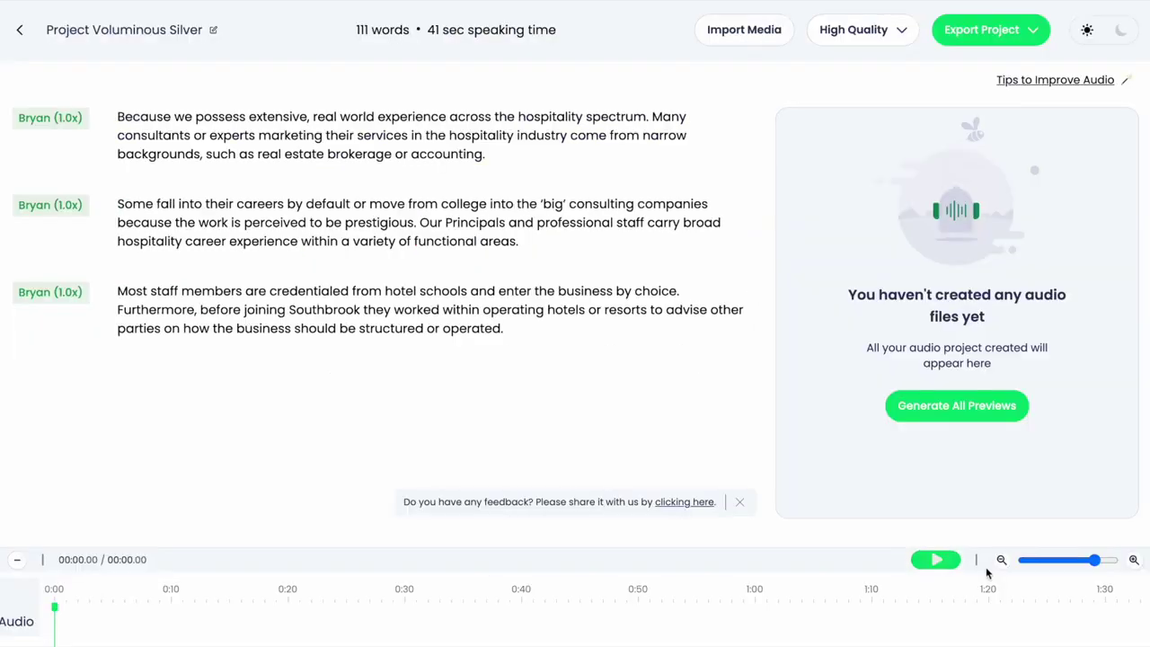
# - Generate previews for all three paragraphs, play the first two, and bring up the audio tips
pyautogui.click(922, 408)
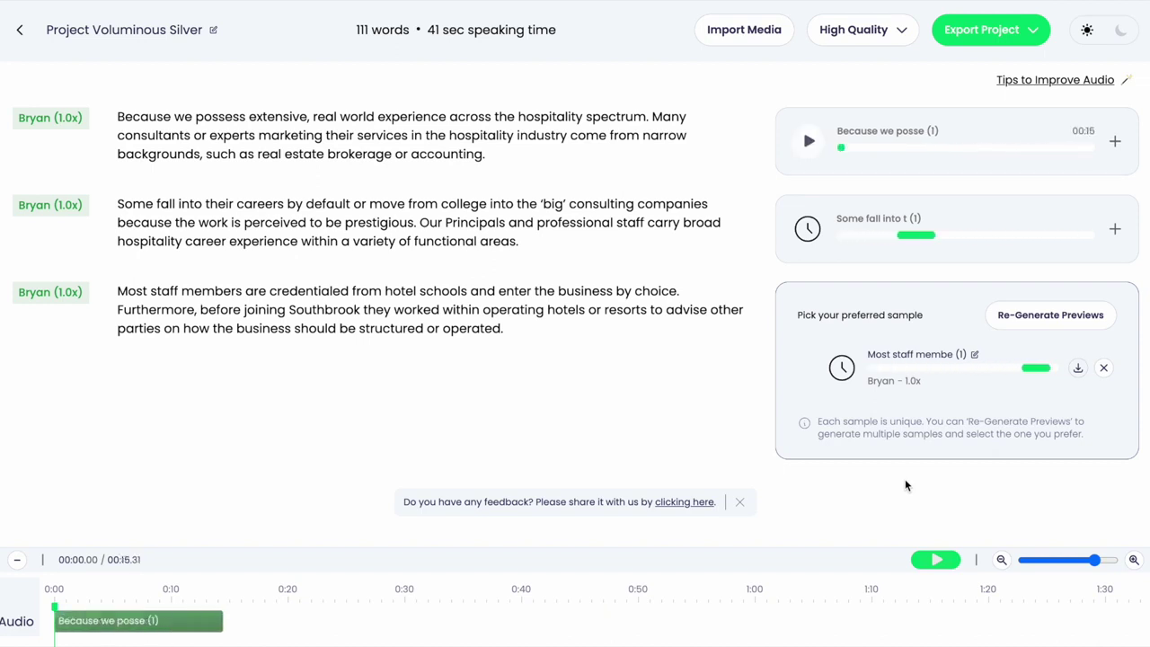
pyautogui.click(809, 141)
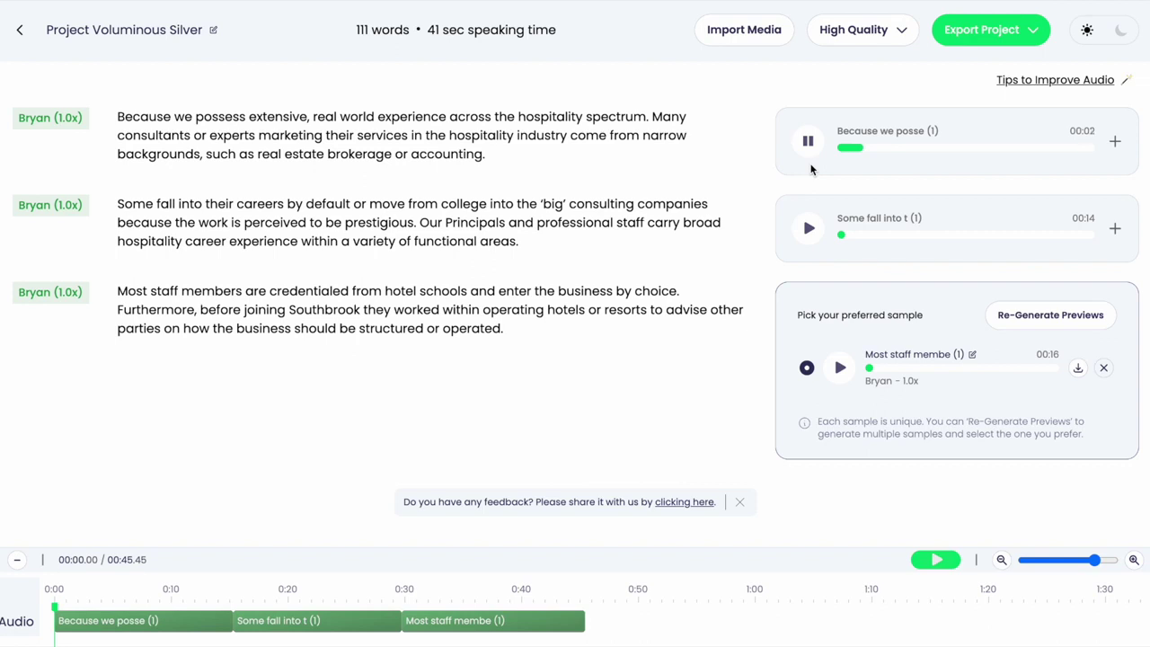
pyautogui.click(808, 141)
pyautogui.click(808, 228)
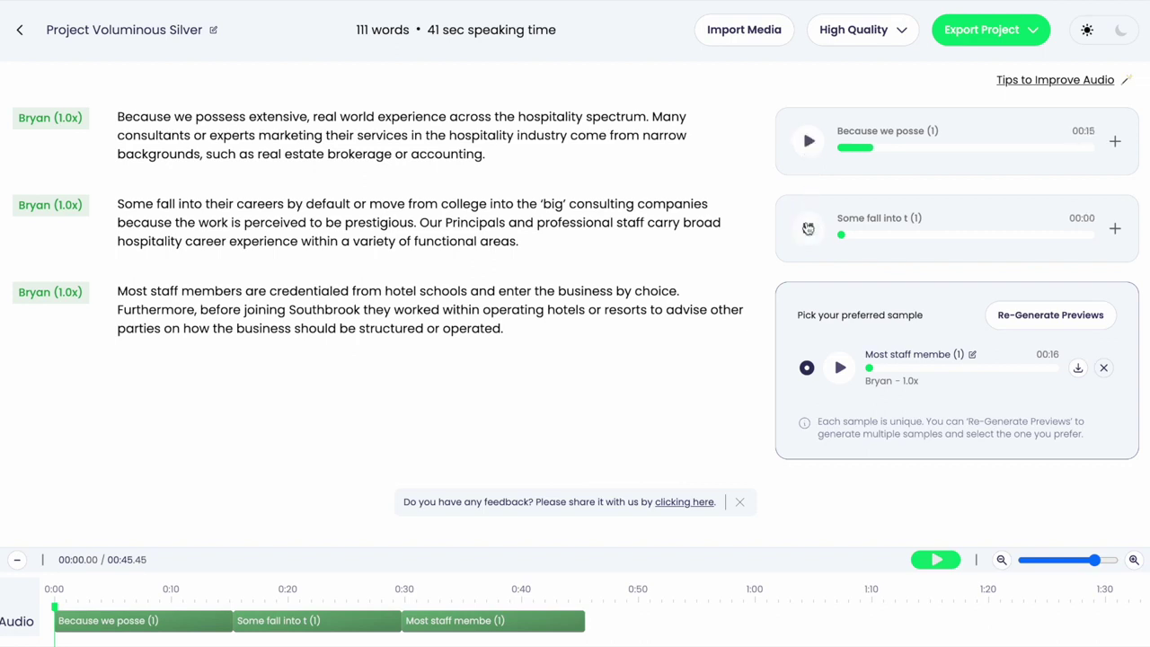
pyautogui.click(807, 228)
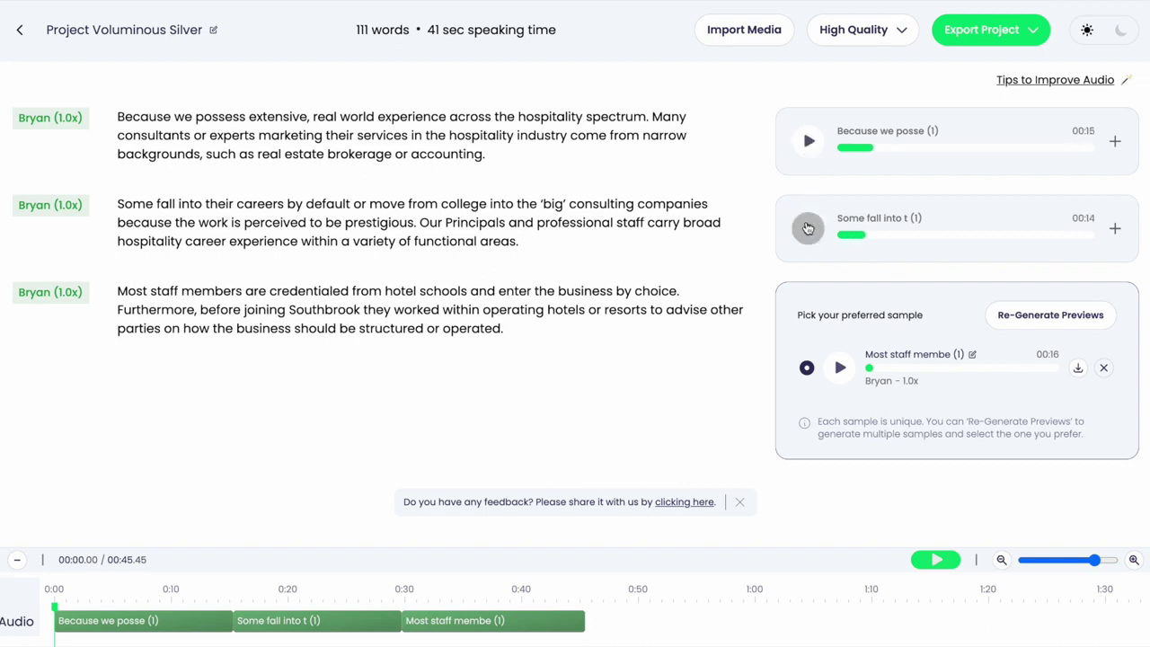
pyautogui.click(1058, 81)
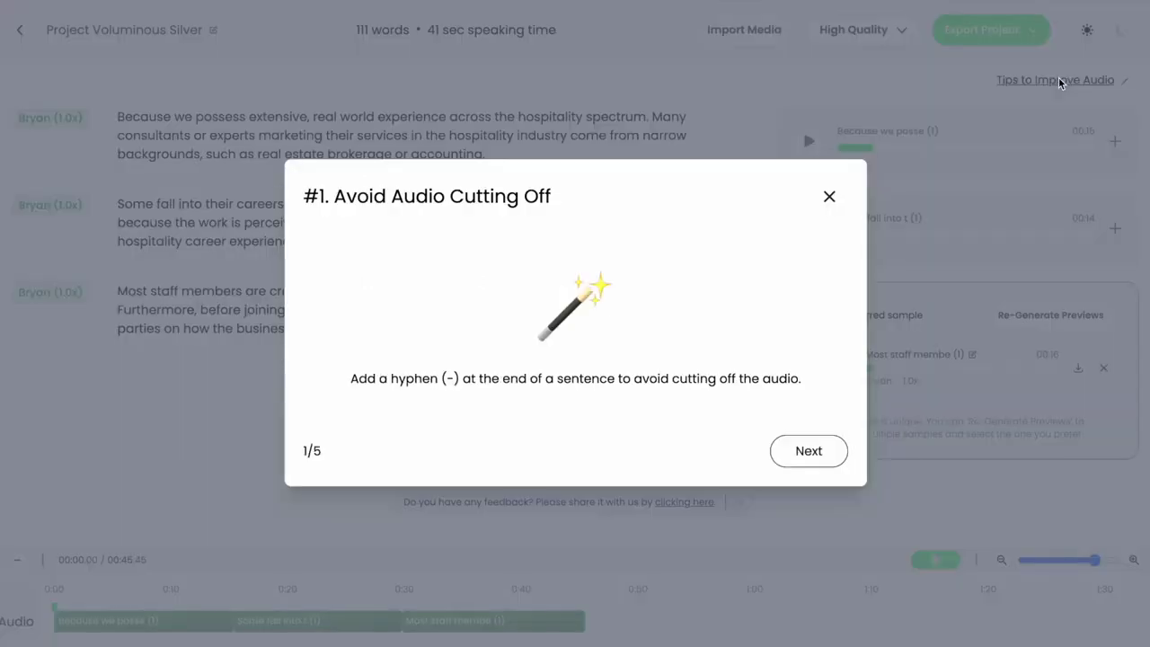
# - Page through the first three audio tips, then export the project as a single audio file
pyautogui.click(803, 455)
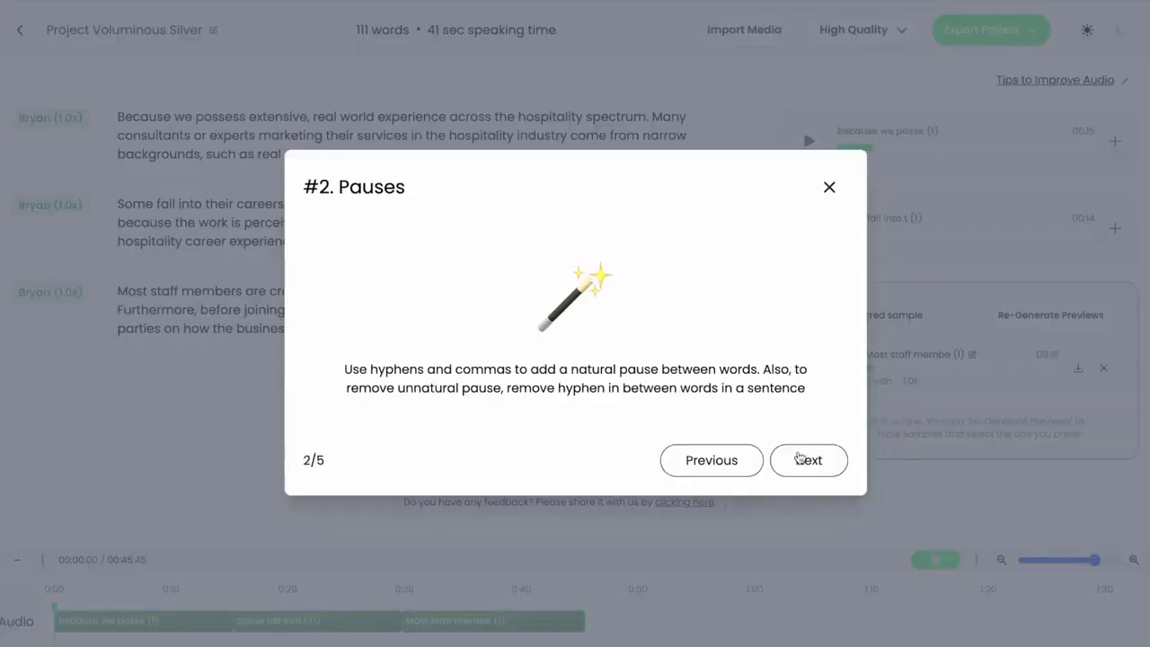
pyautogui.click(800, 460)
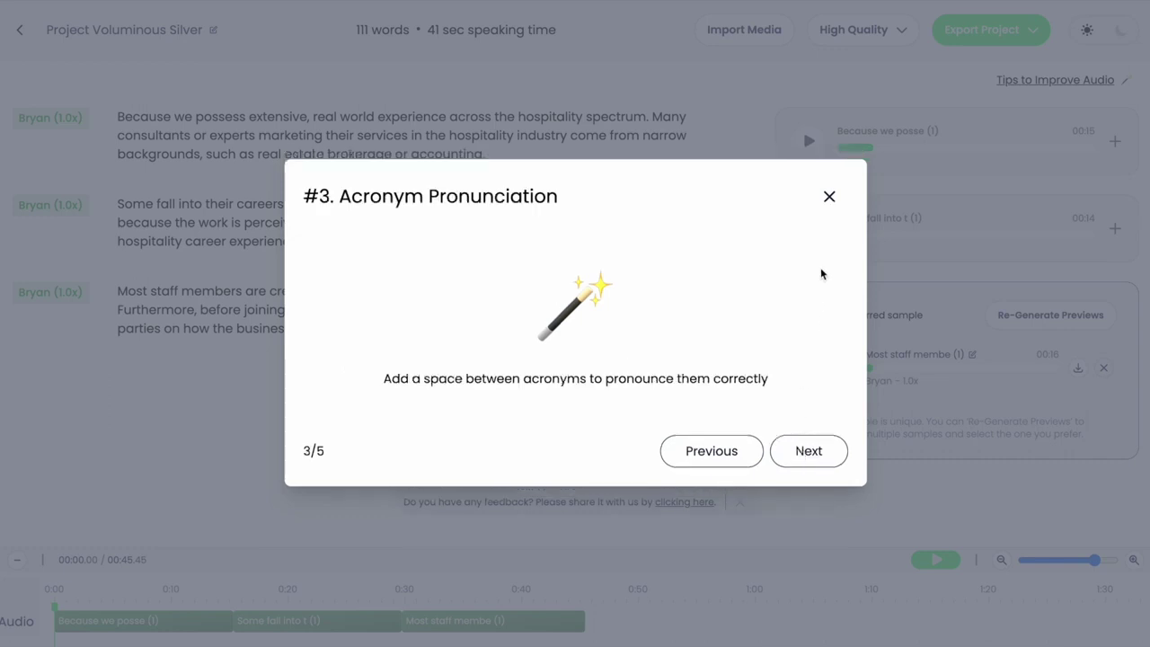
pyautogui.click(832, 197)
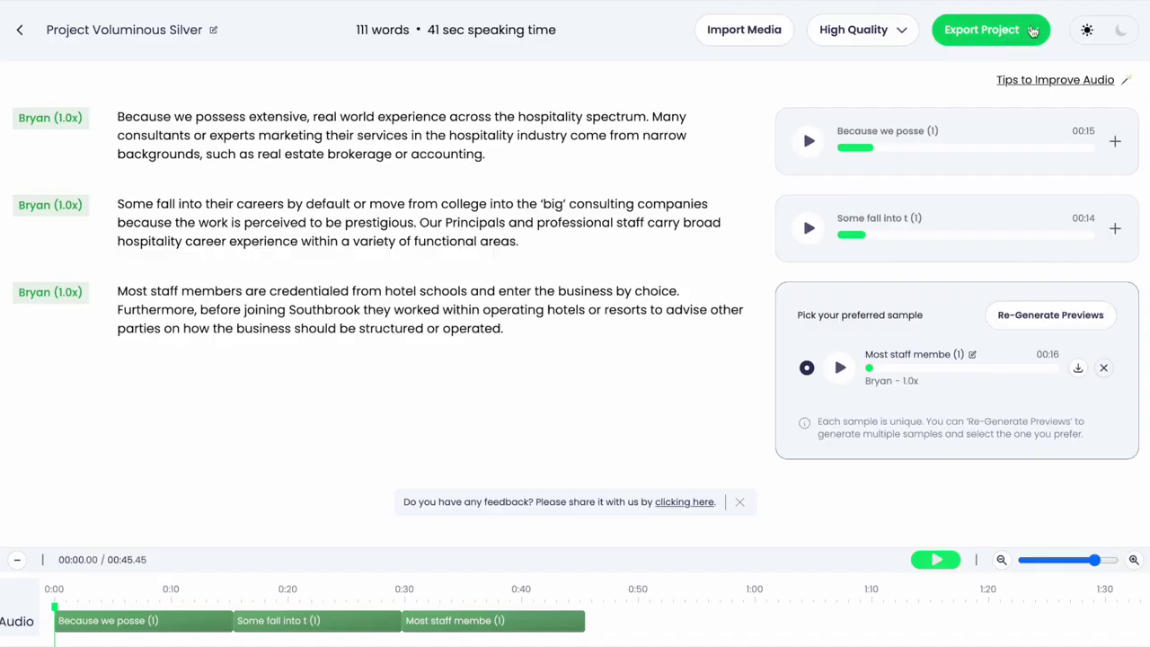
pyautogui.click(999, 36)
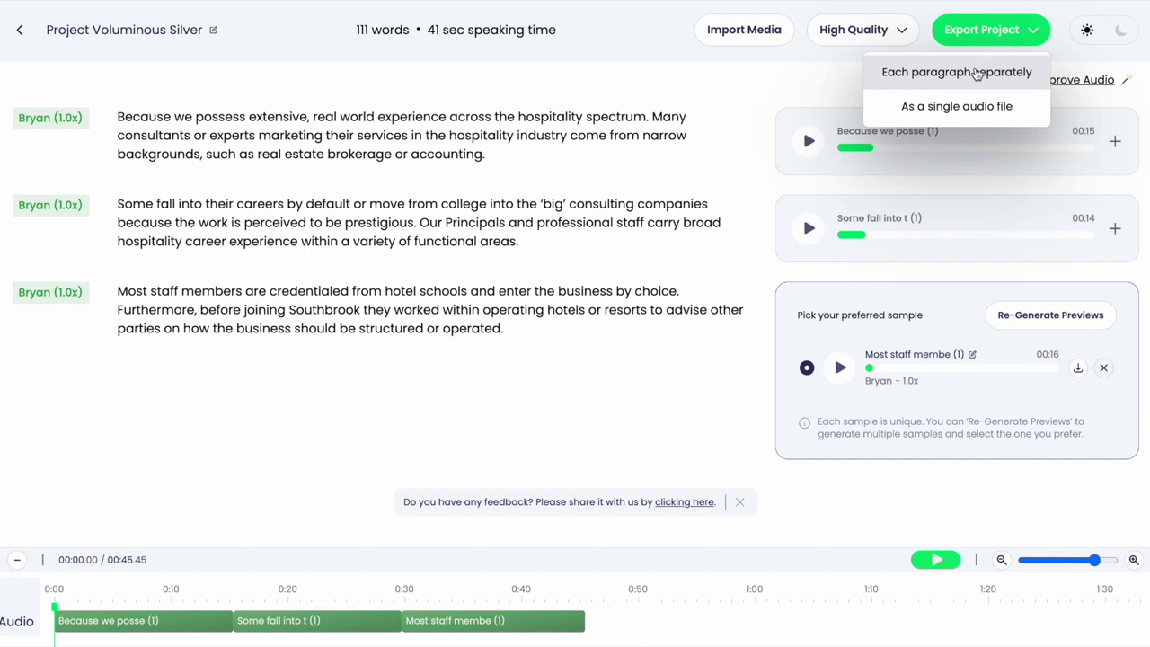
pyautogui.click(968, 107)
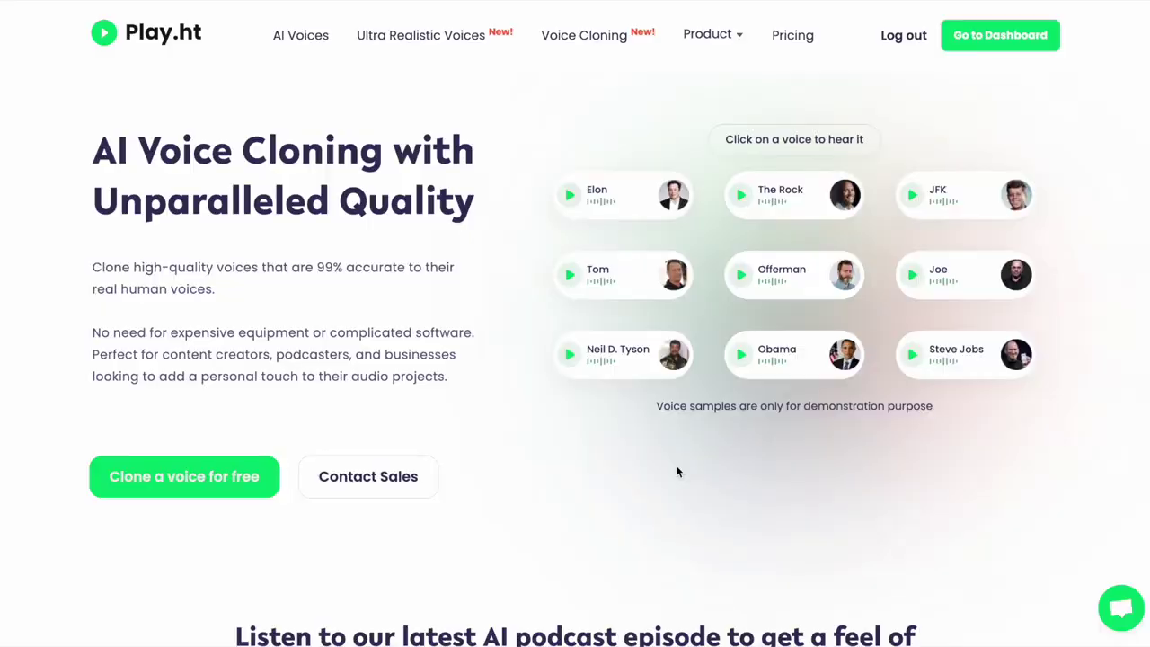
# - Scroll the Voice Cloning page down to the AI podcast player with its 21:06 episode
pyautogui.scroll(-10, 679, 472)
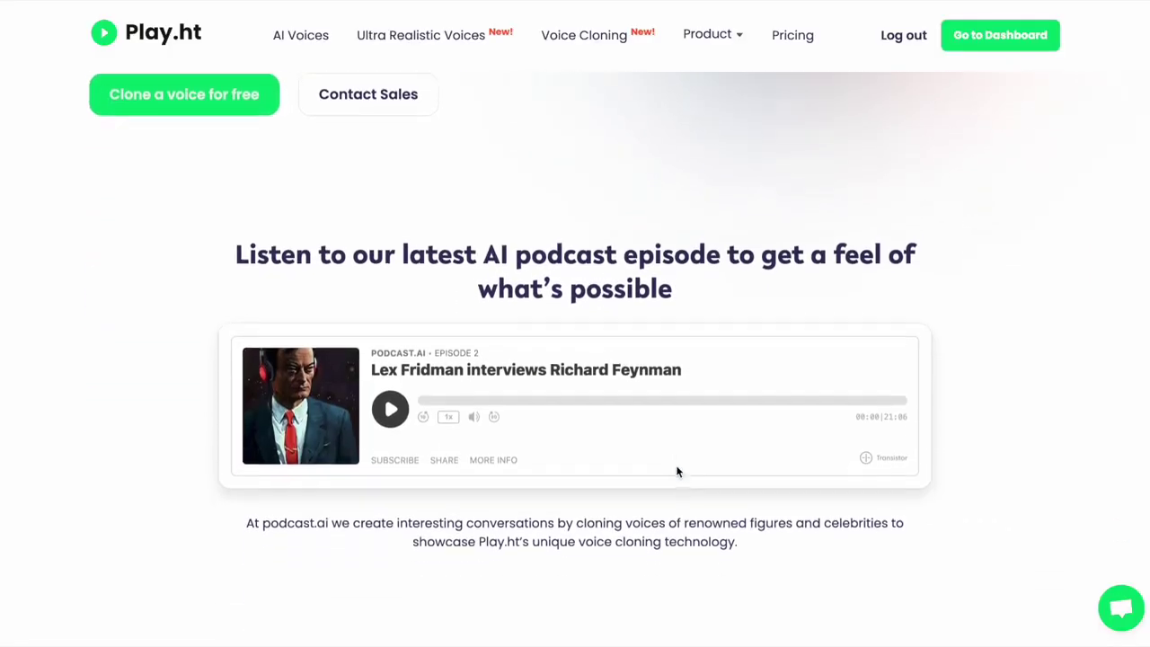
# - Return to the Play.ht AI text-to-voice home page and bring up the Product menu
pyautogui.scroll(-15, 678, 472)
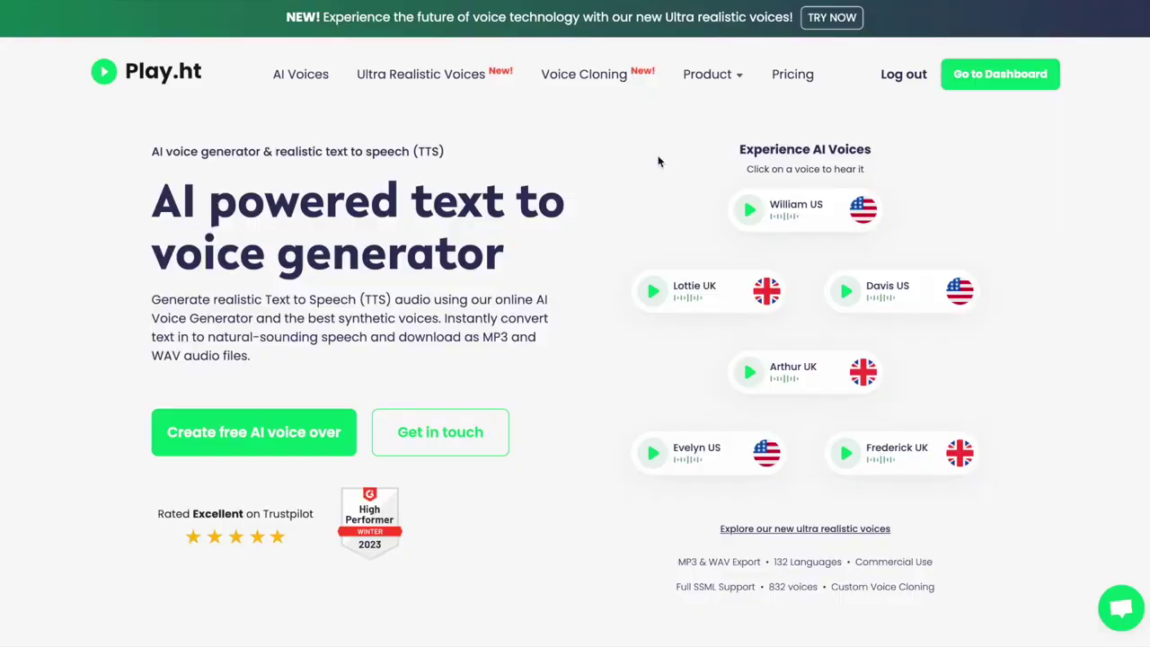
pyautogui.moveTo(728, 82)
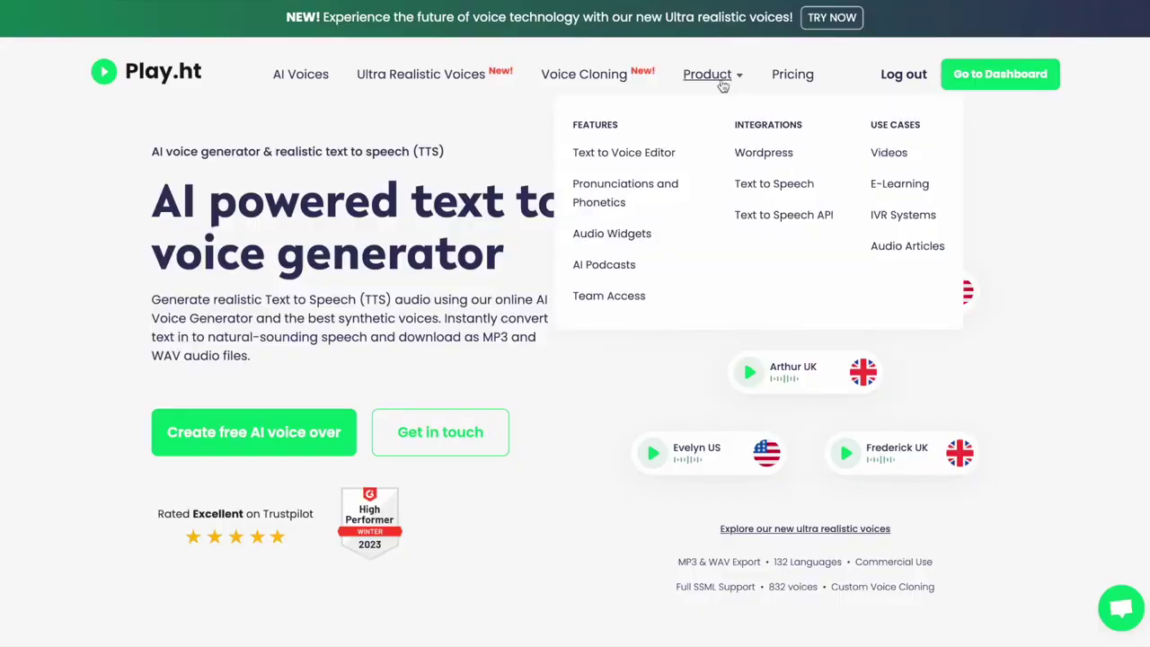
# - Open the Audio Widgets feature page and scroll down to the Text to Speech API FAQ
pyautogui.click(643, 238)
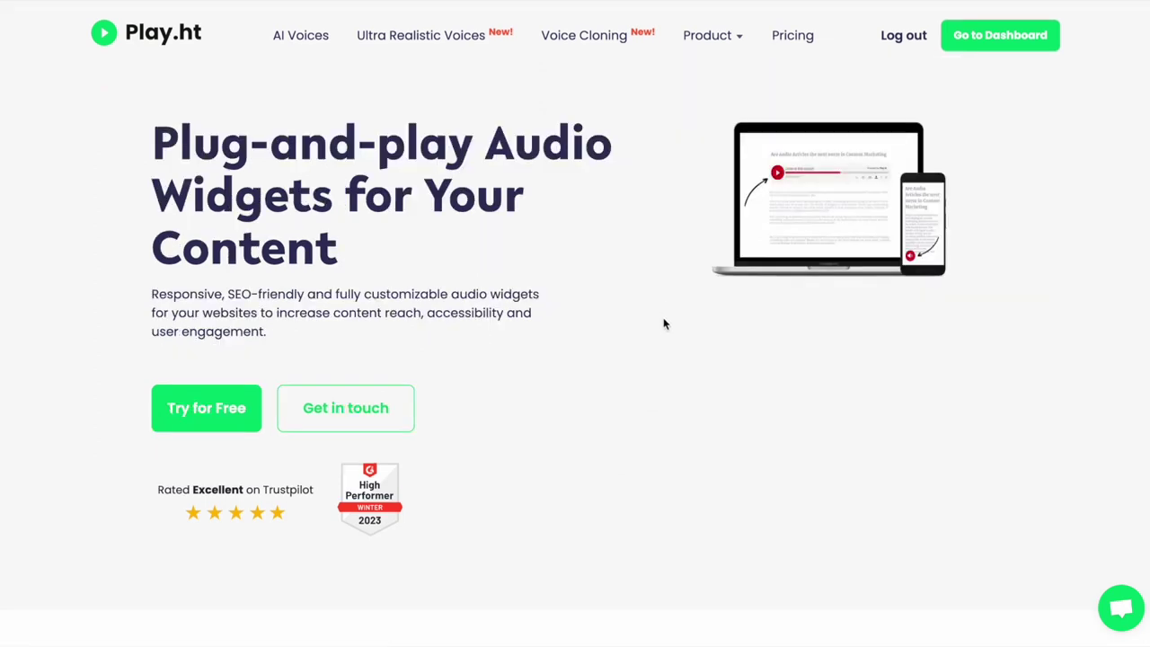
pyautogui.scroll(-10, 663, 324)
pyautogui.scroll(-7, 663, 328)
pyautogui.scroll(-4, 663, 328)
pyautogui.scroll(-2, 664, 328)
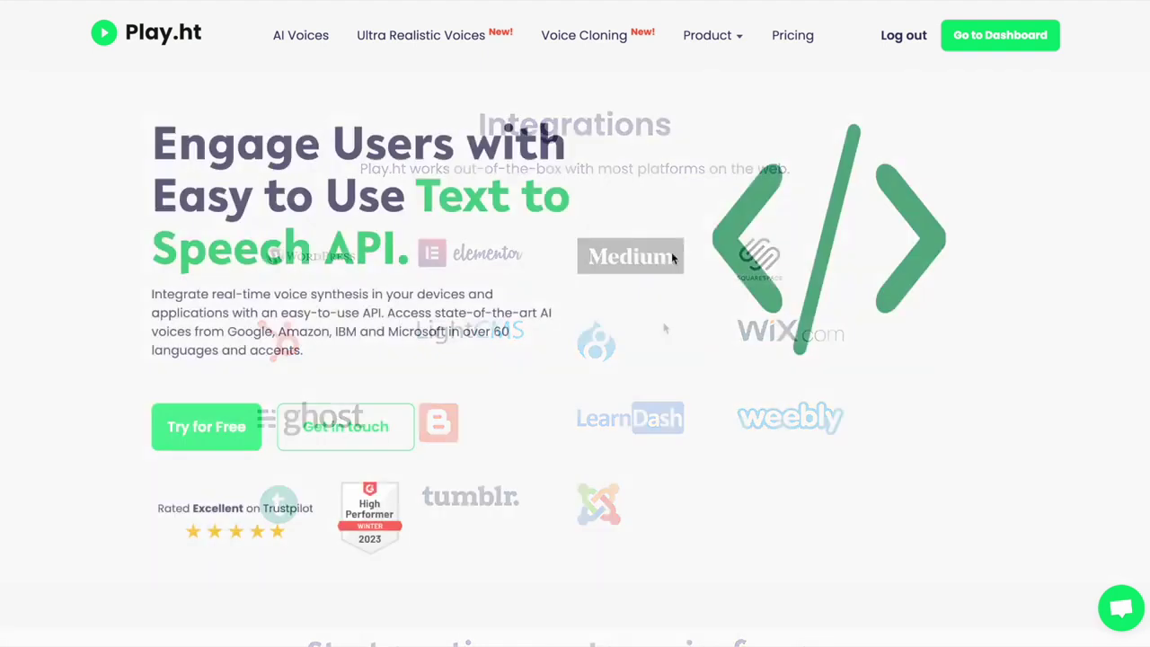
pyautogui.scroll(-12, 673, 257)
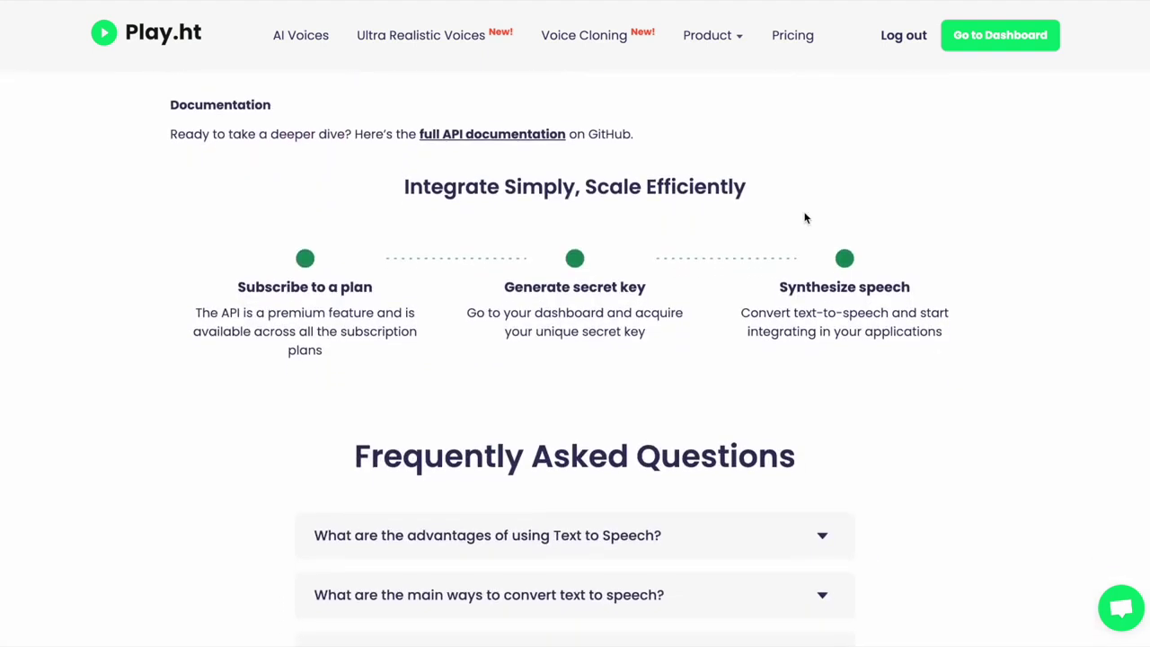